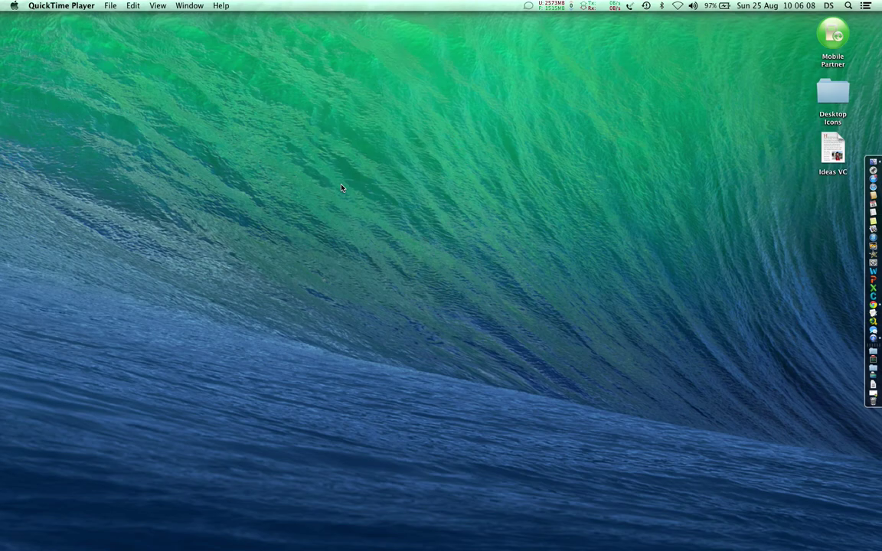
Step: Launch Microsoft Excel by searching 'excel' in Spotlight
{"action": "key", "text": "super+space"}
{"action": "type", "text": "excel"}
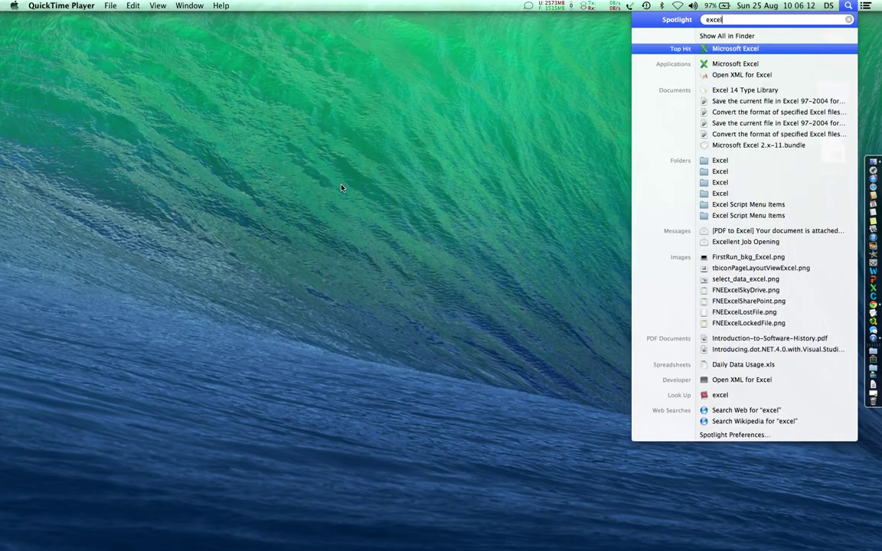
{"action": "key", "text": "Return"}
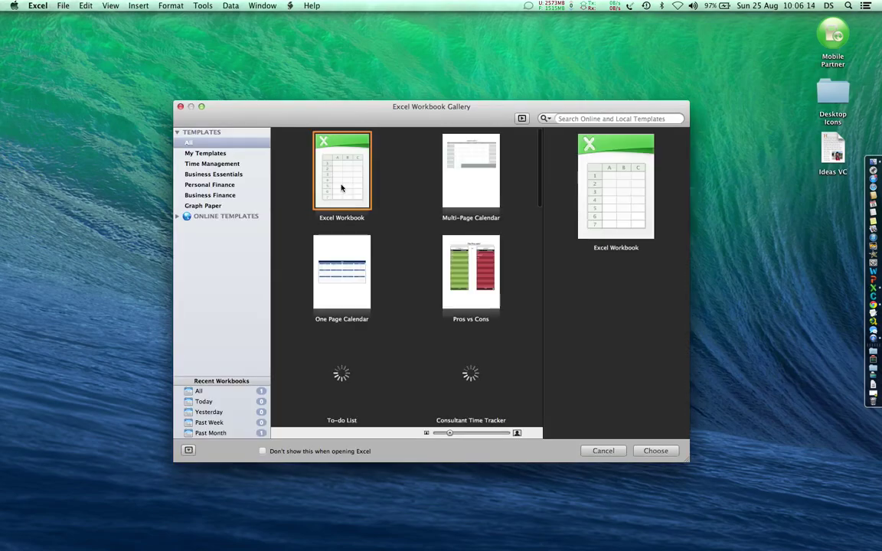
Step: Create a blank Excel Workbook (Workbook1) and zoom its sheet to 200%
{"action": "double_click", "coordinate": [341, 188]}
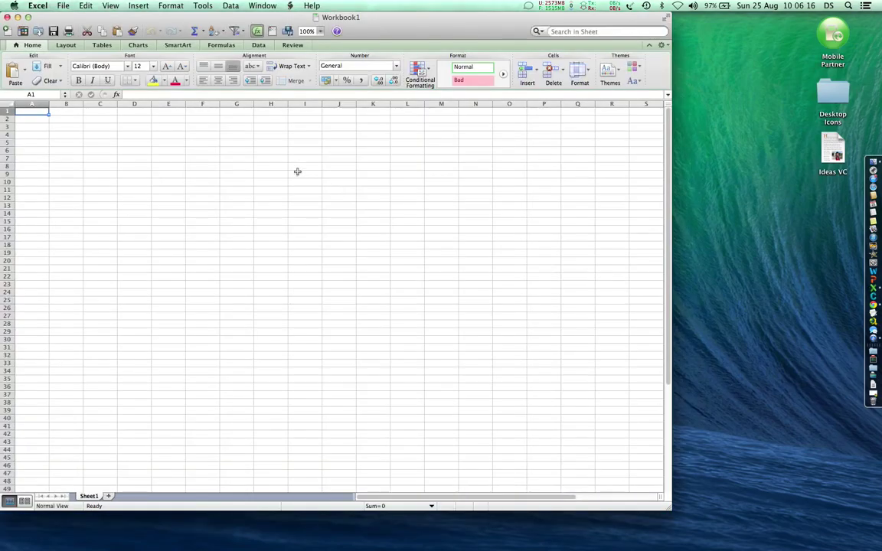
{"action": "key", "text": "super+Tab"}
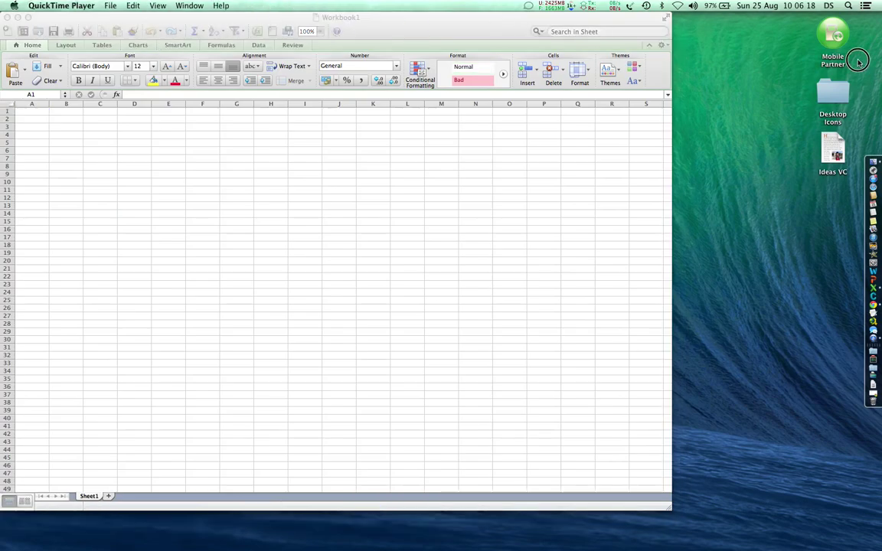
{"action": "left_click", "coordinate": [195, 165]}
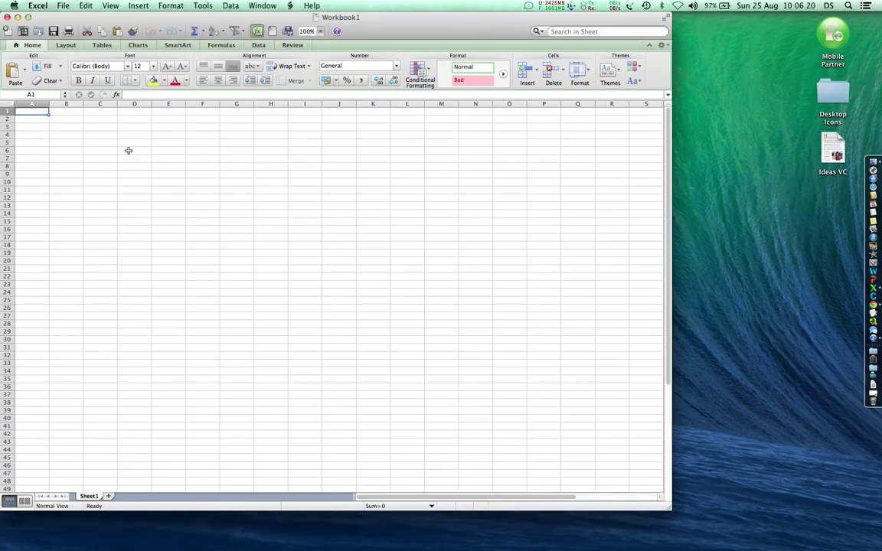
{"action": "left_click", "coordinate": [320, 30]}
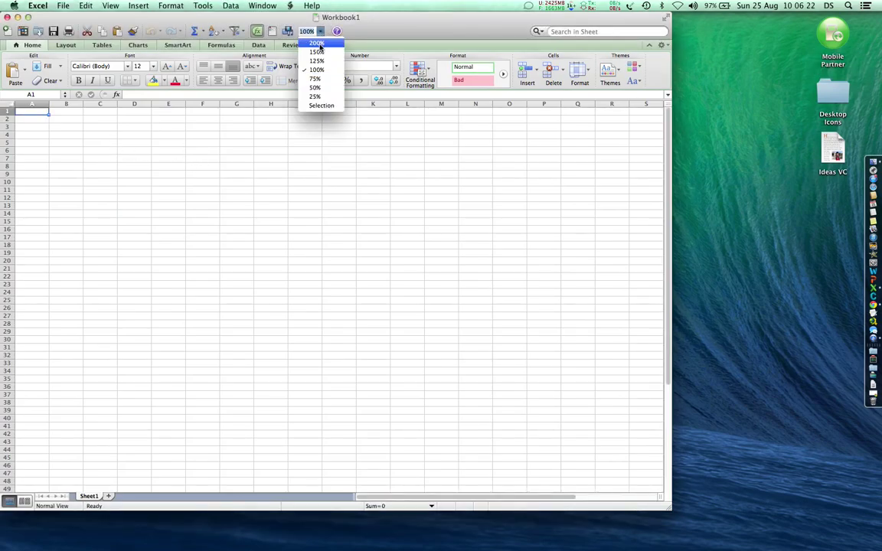
{"action": "left_click", "coordinate": [291, 47]}
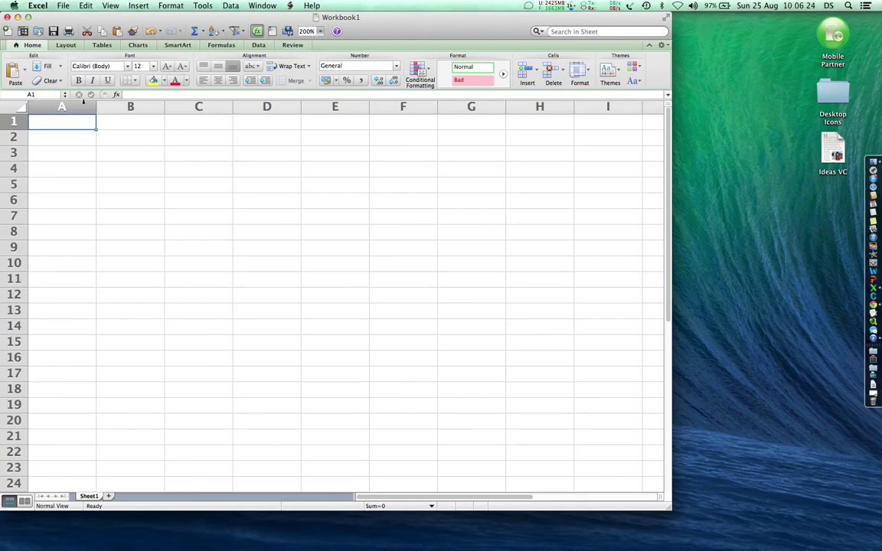
Step: Select columns A–D and open the Manage Rules dialog from Format > Conditional Formatting
{"action": "left_click_drag", "start_coordinate": [83, 105], "coordinate": [244, 104]}
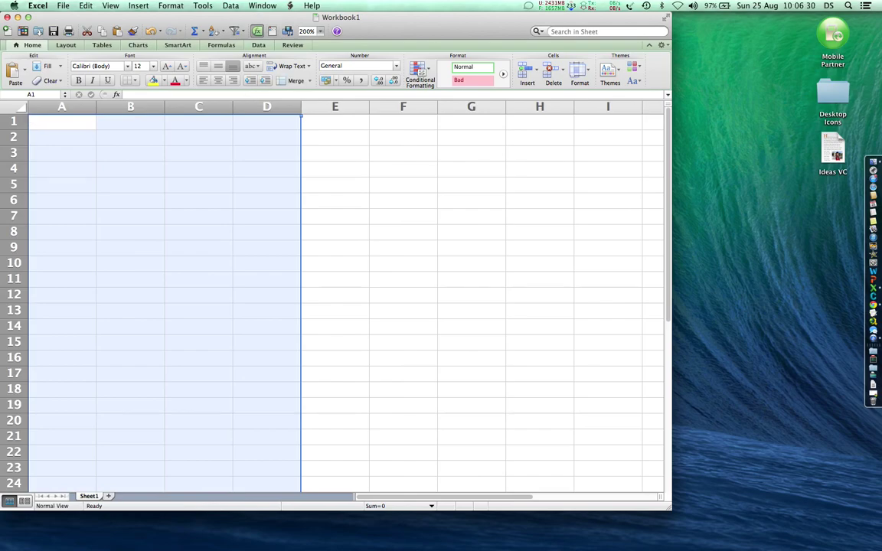
{"action": "left_click", "coordinate": [164, 6]}
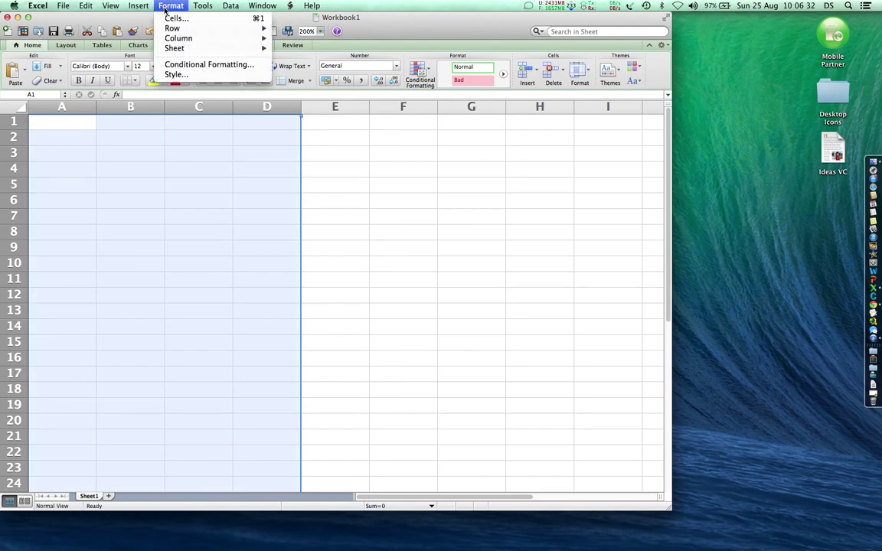
{"action": "left_click", "coordinate": [192, 65]}
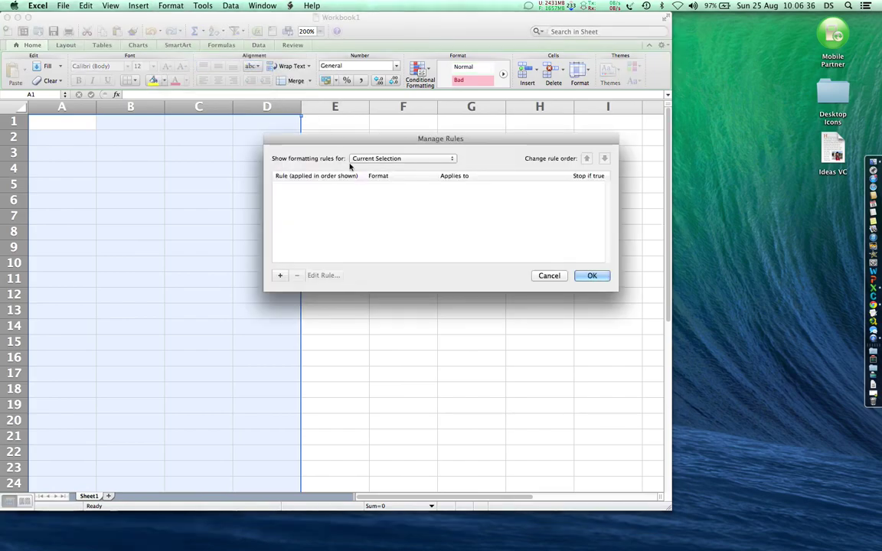
{"action": "left_click", "coordinate": [392, 159]}
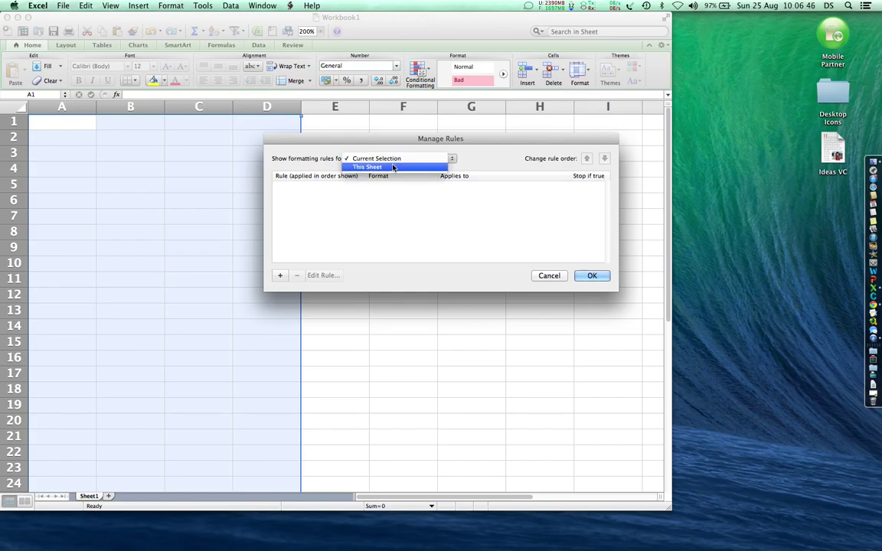
Step: Start a new Classic-style rule of type 'Format only cells that contain'
{"action": "left_click", "coordinate": [448, 152]}
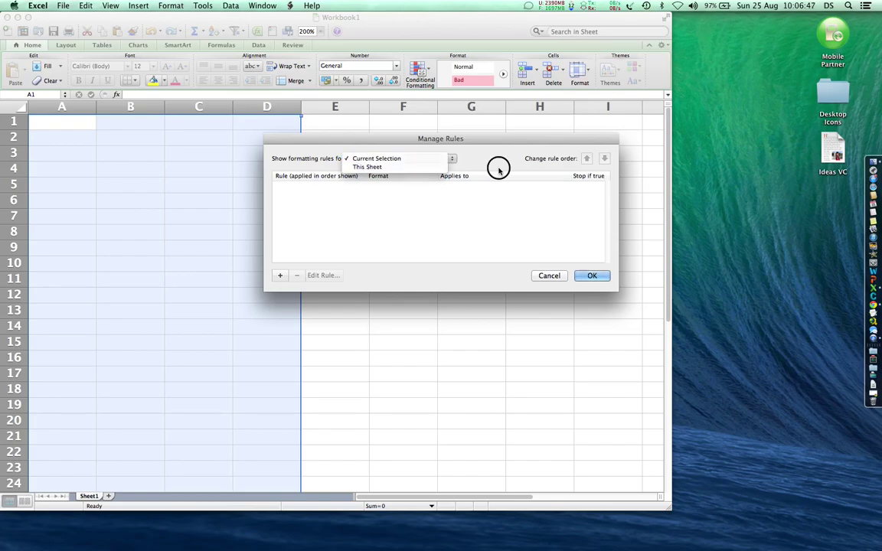
{"action": "left_click", "coordinate": [280, 276]}
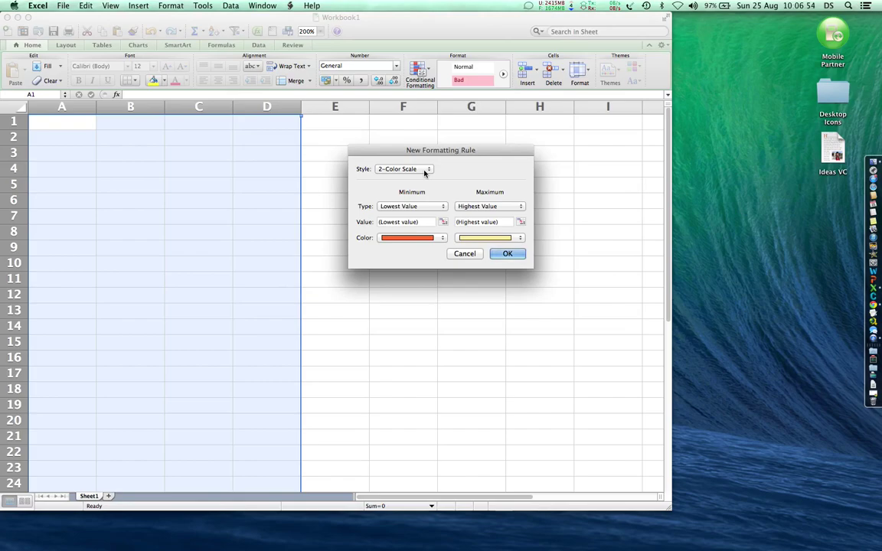
{"action": "left_click", "coordinate": [426, 170]}
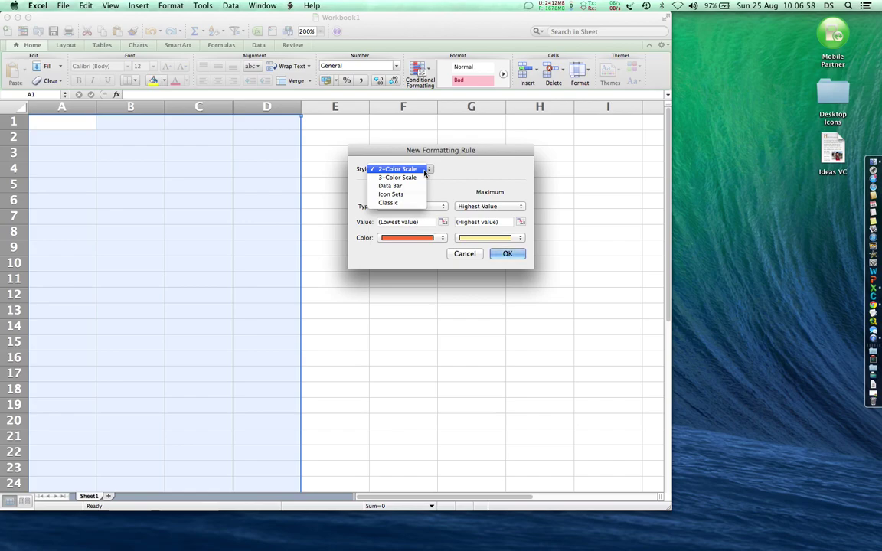
{"action": "left_click", "coordinate": [412, 202]}
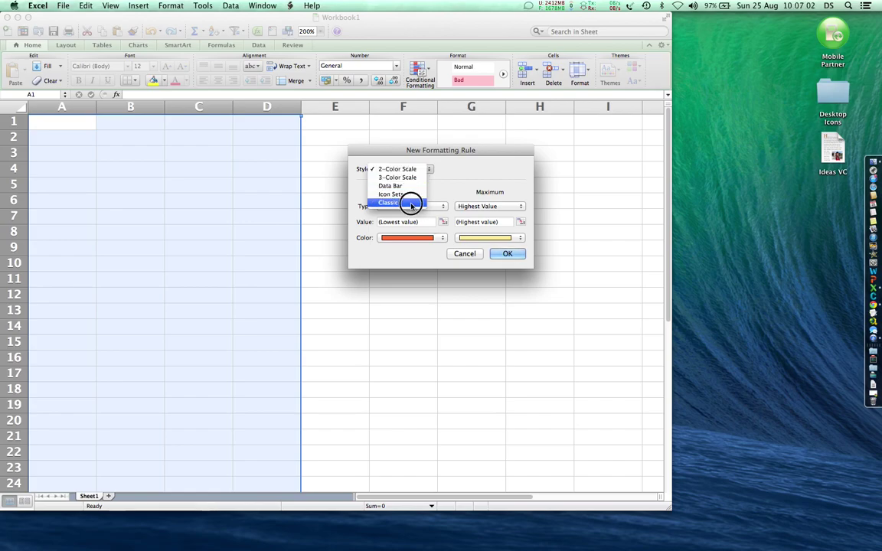
{"action": "left_click", "coordinate": [437, 192]}
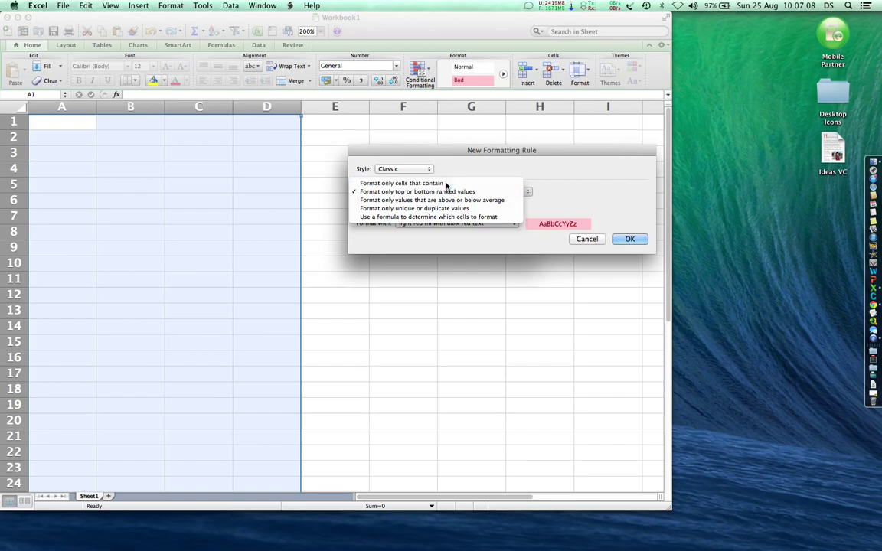
{"action": "left_click", "coordinate": [446, 185]}
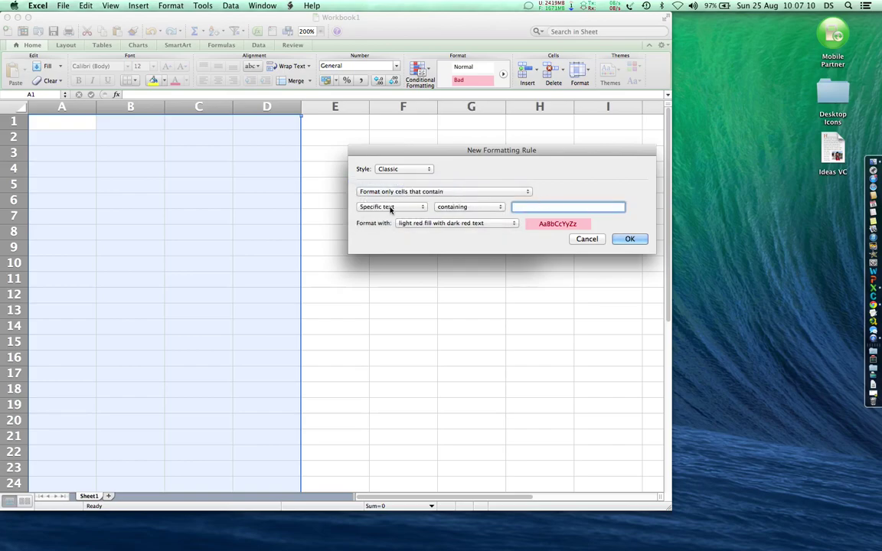
Step: Match specific text containing 'Red' and use light red fill with dark red text
{"action": "left_click", "coordinate": [454, 212]}
{"action": "left_click", "coordinate": [454, 208]}
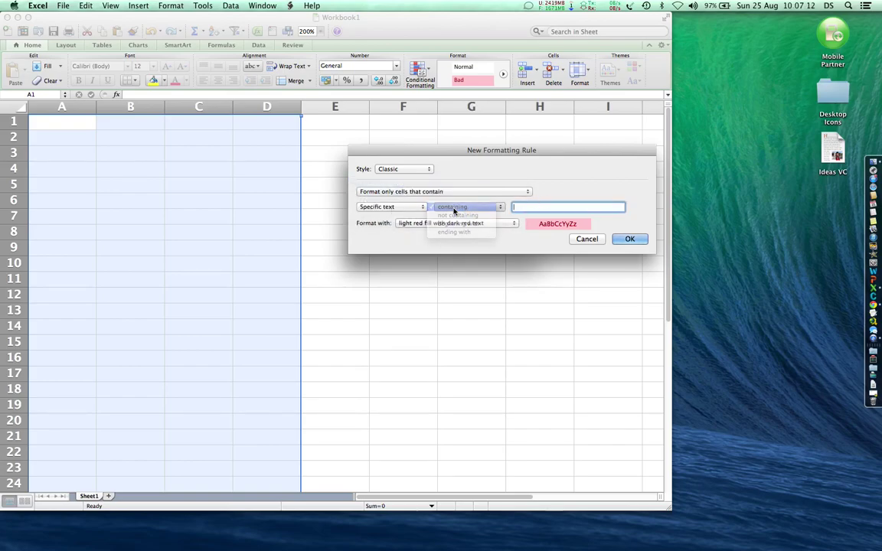
{"action": "left_click", "coordinate": [414, 207]}
{"action": "left_click", "coordinate": [415, 208]}
{"action": "left_click", "coordinate": [562, 205]}
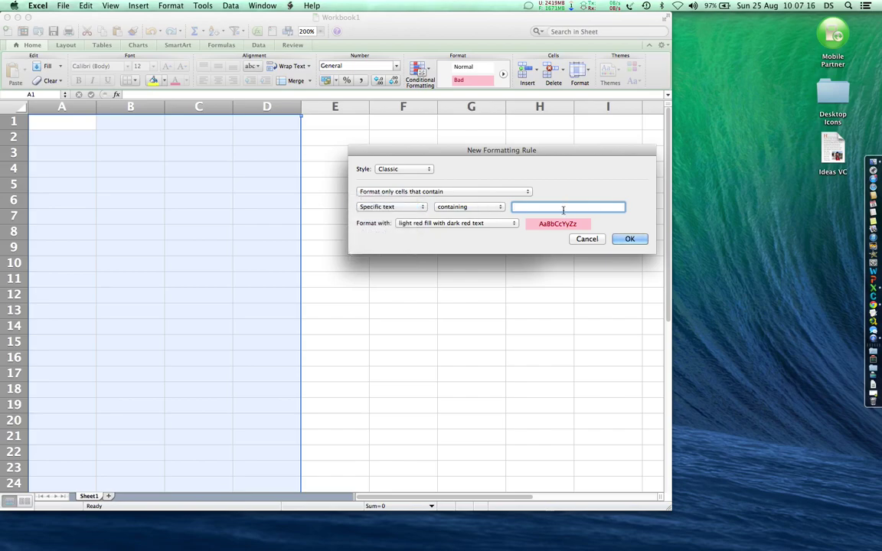
{"action": "type", "text": "Red"}
{"action": "left_click", "coordinate": [469, 227]}
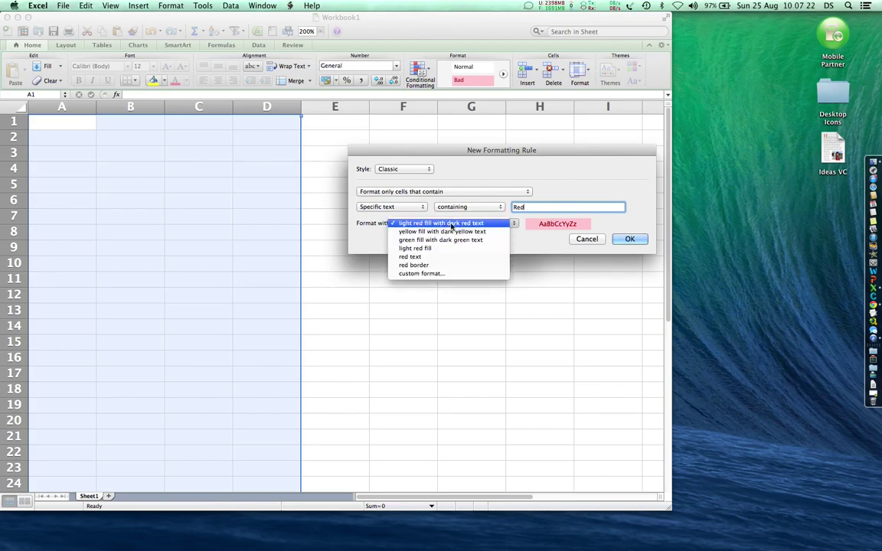
{"action": "left_click", "coordinate": [451, 224]}
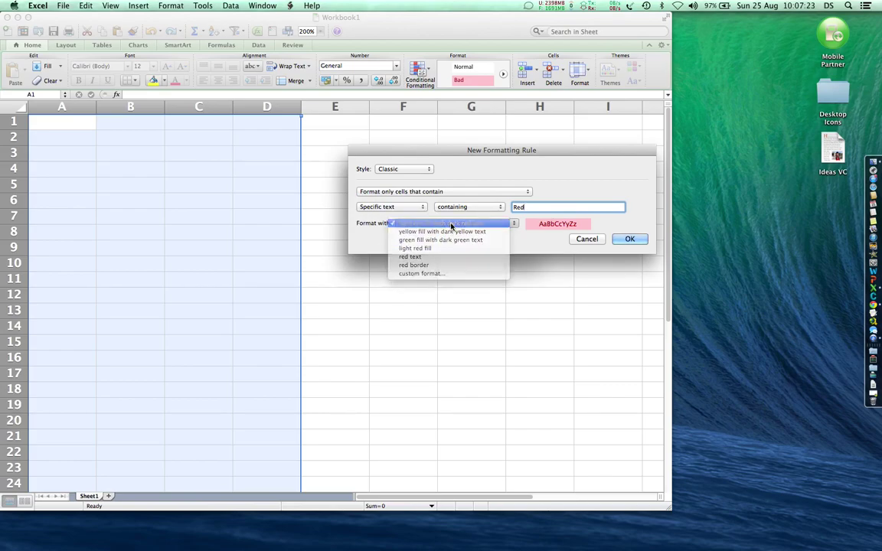
Step: Save the Red rule, then enter 'Red' in B2 to check its light red fill
{"action": "left_click", "coordinate": [626, 240]}
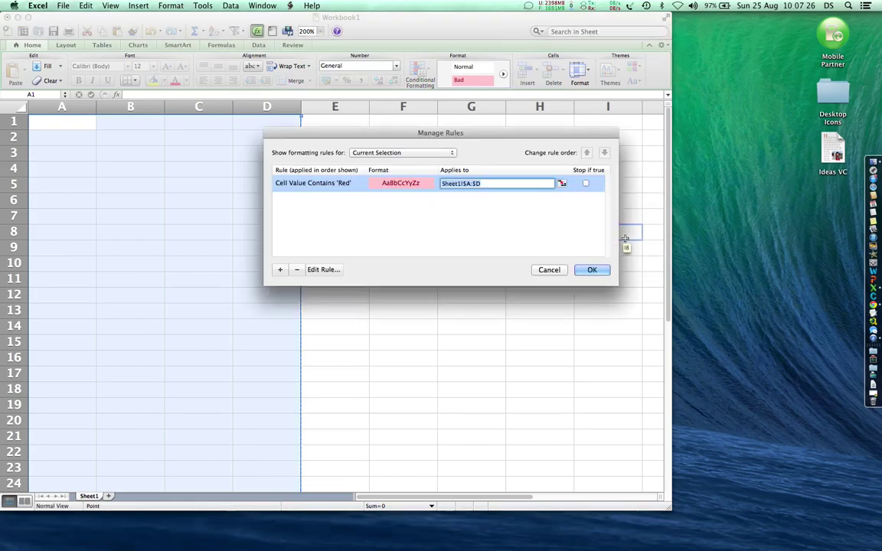
{"action": "left_click", "coordinate": [592, 270]}
{"action": "left_click", "coordinate": [142, 140]}
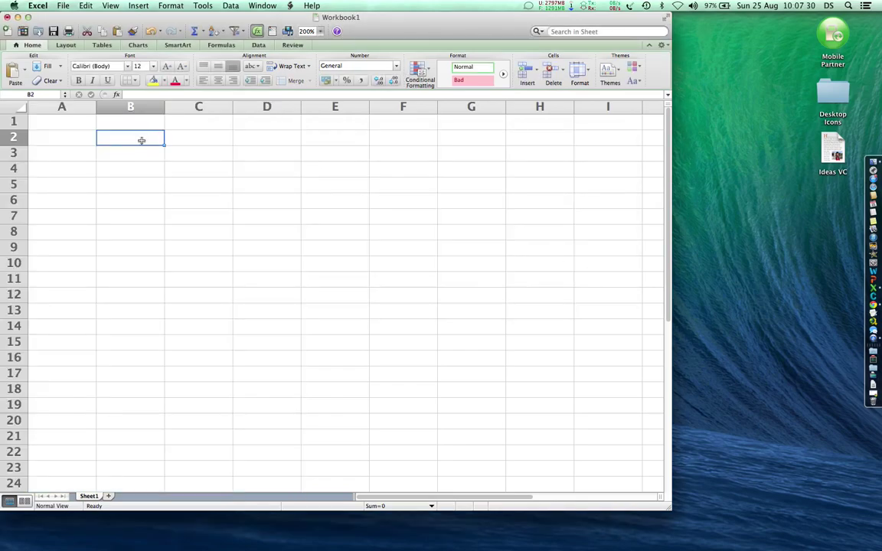
{"action": "type", "text": "Red"}
{"action": "key", "text": "Return"}
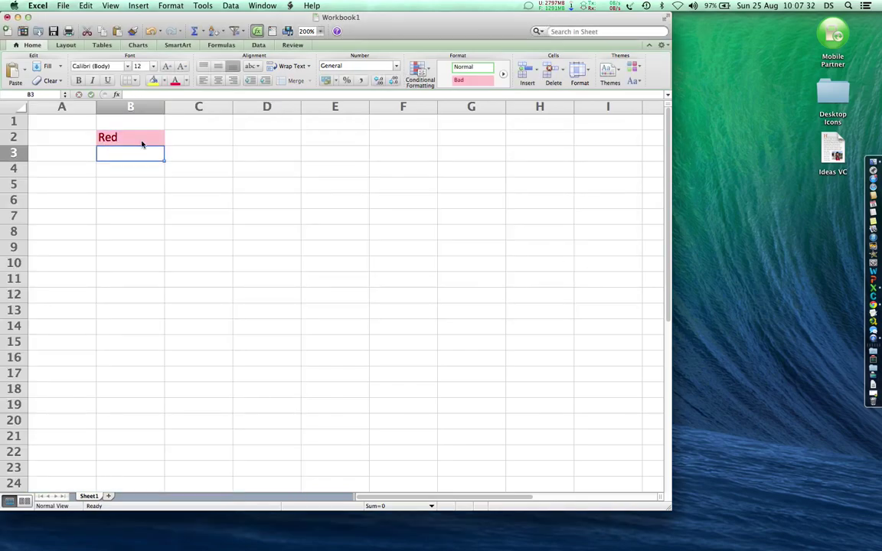
{"action": "left_click", "coordinate": [142, 144]}
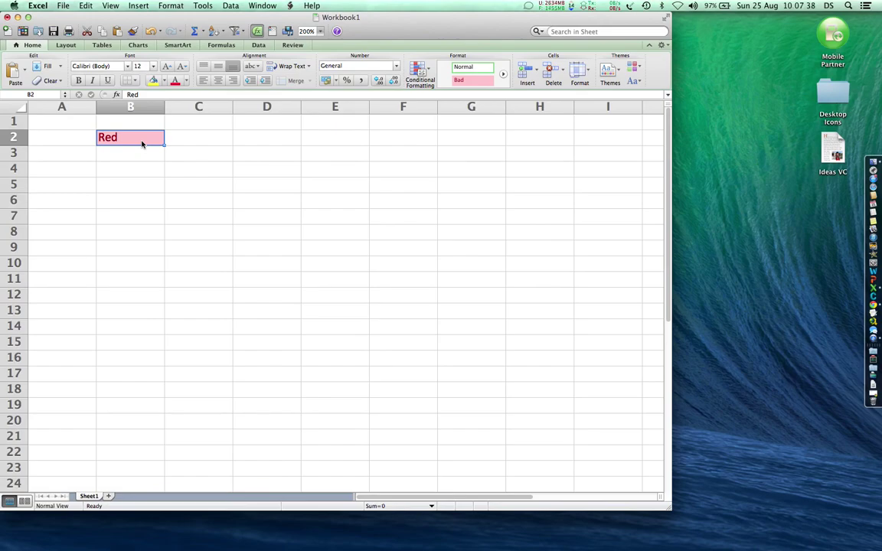
{"action": "key", "text": "Tab"}
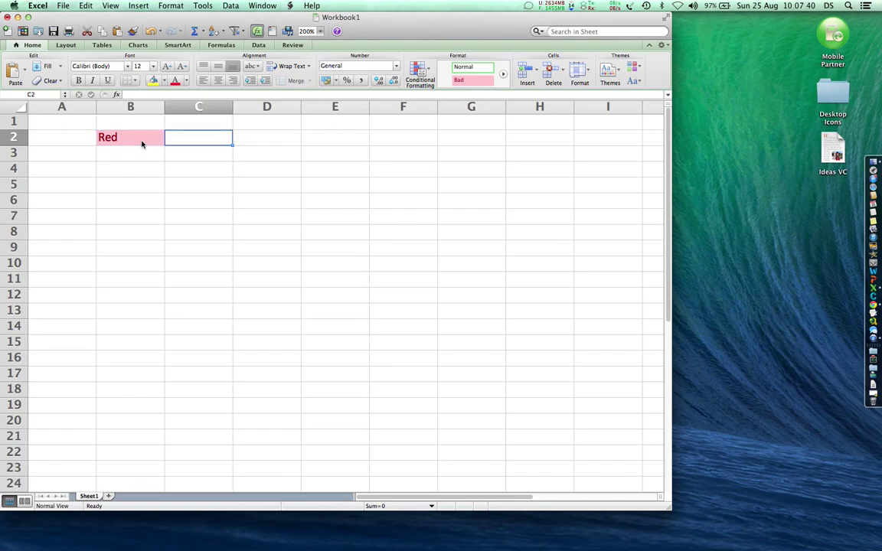
Step: Reselect columns A–D and list This Sheet rules in Manage Rules, showing the Red rule
{"action": "mouse_move", "coordinate": [72, 108]}
{"action": "left_mouse_down"}
{"action": "mouse_move", "coordinate": [326, 107]}
{"action": "mouse_move", "coordinate": [297, 106]}
{"action": "left_mouse_up"}
{"action": "left_click", "coordinate": [172, 6]}
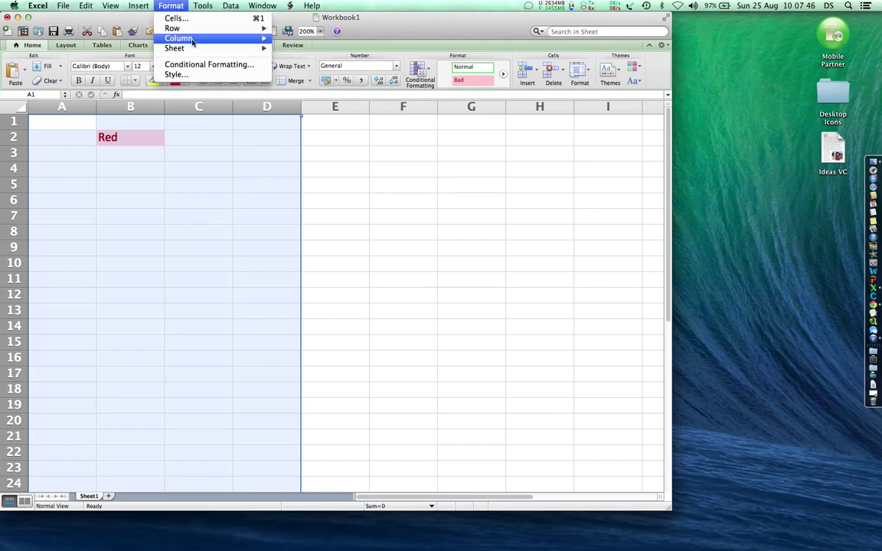
{"action": "left_click", "coordinate": [204, 66]}
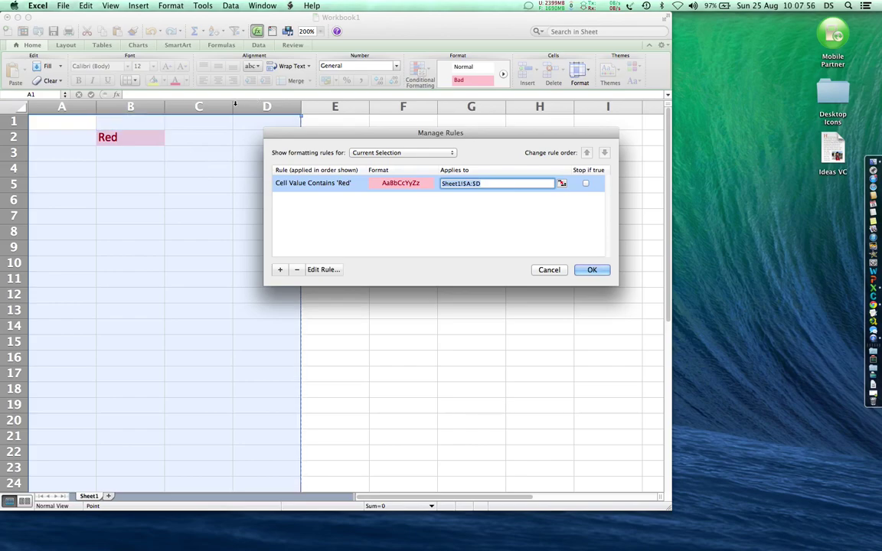
{"action": "left_click", "coordinate": [375, 152]}
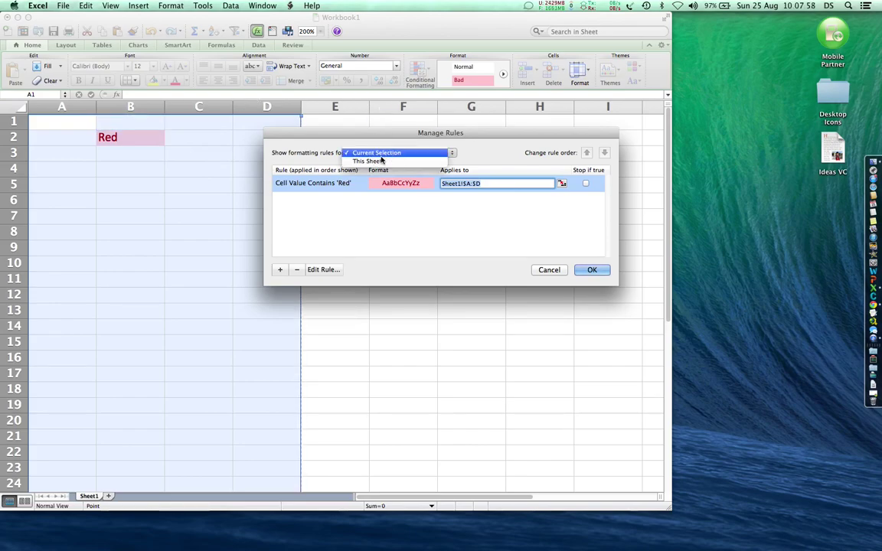
{"action": "left_click", "coordinate": [381, 162]}
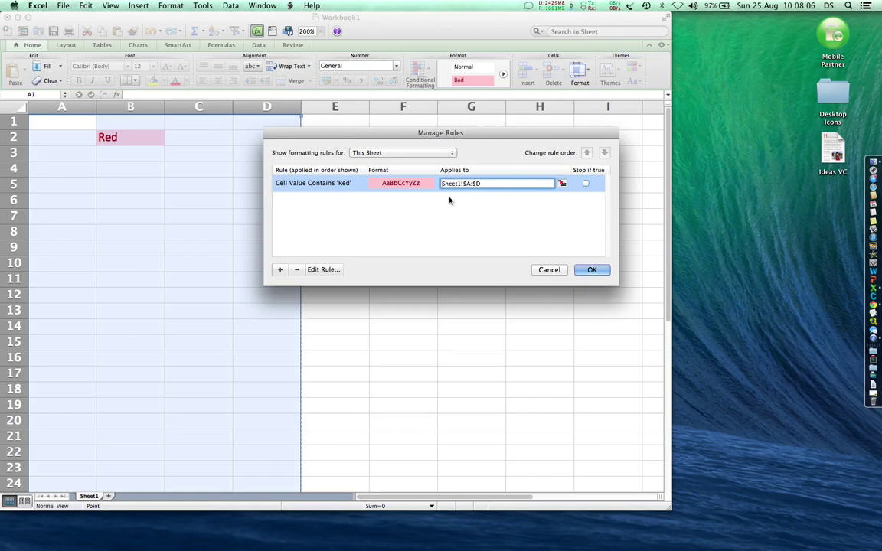
Step: Add a Classic rule for cells containing 'Green' with green fill and dark green text, listing This Sheet rules
{"action": "left_click", "coordinate": [279, 269]}
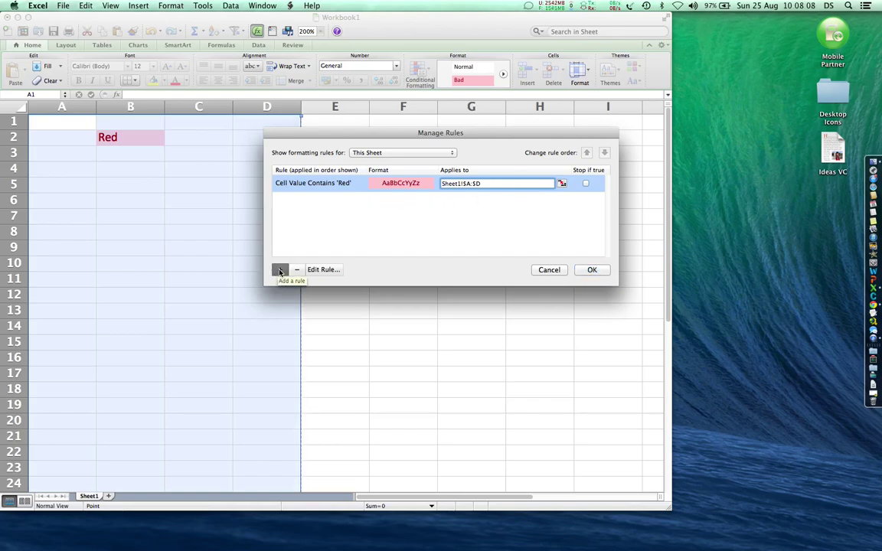
{"action": "left_click", "coordinate": [421, 164]}
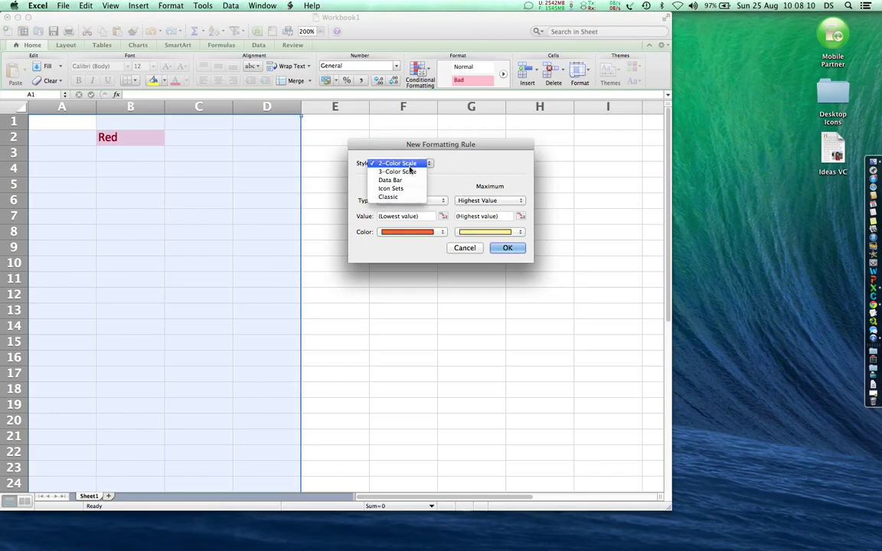
{"action": "left_click", "coordinate": [408, 196]}
{"action": "left_click", "coordinate": [440, 186]}
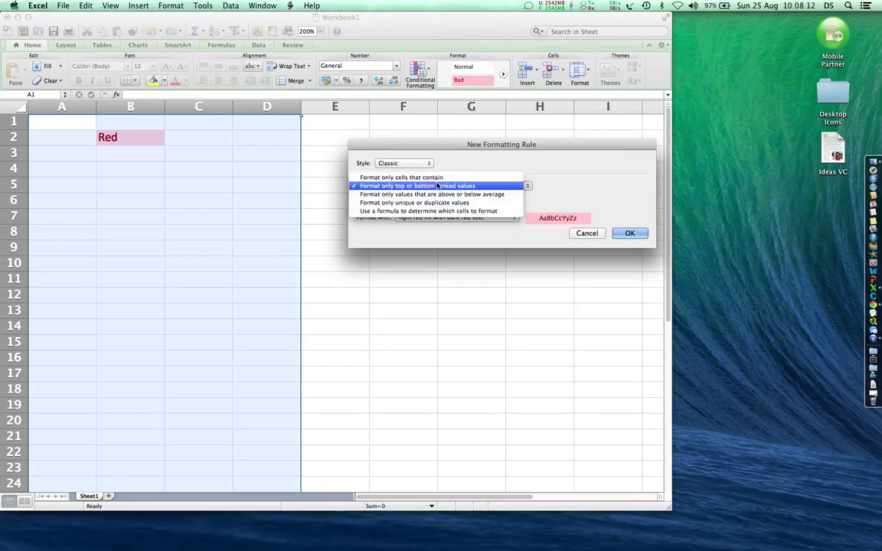
{"action": "left_click", "coordinate": [440, 177]}
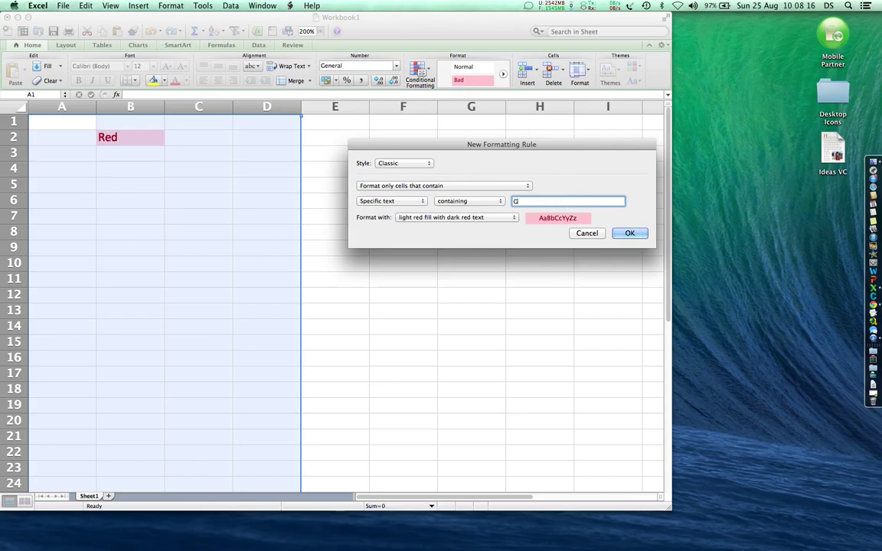
{"action": "type", "text": "Green"}
{"action": "left_click", "coordinate": [505, 218]}
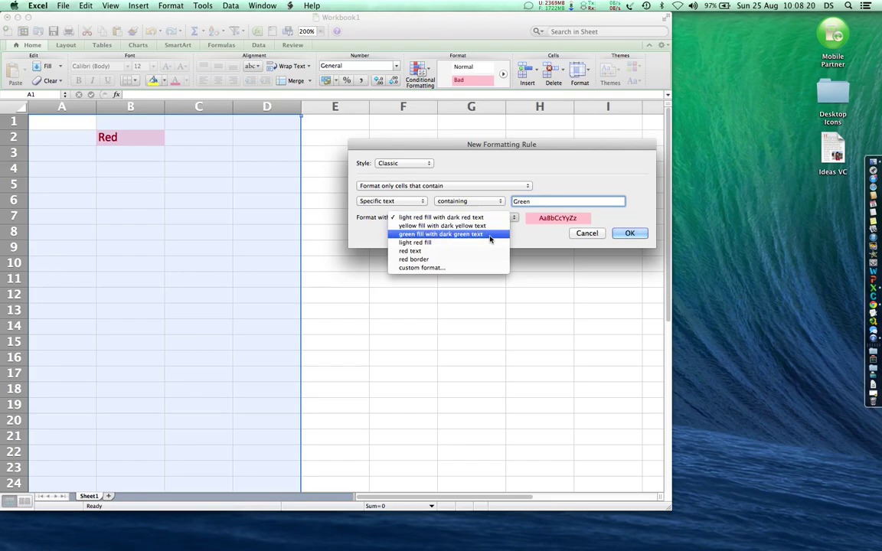
{"action": "left_click", "coordinate": [490, 235]}
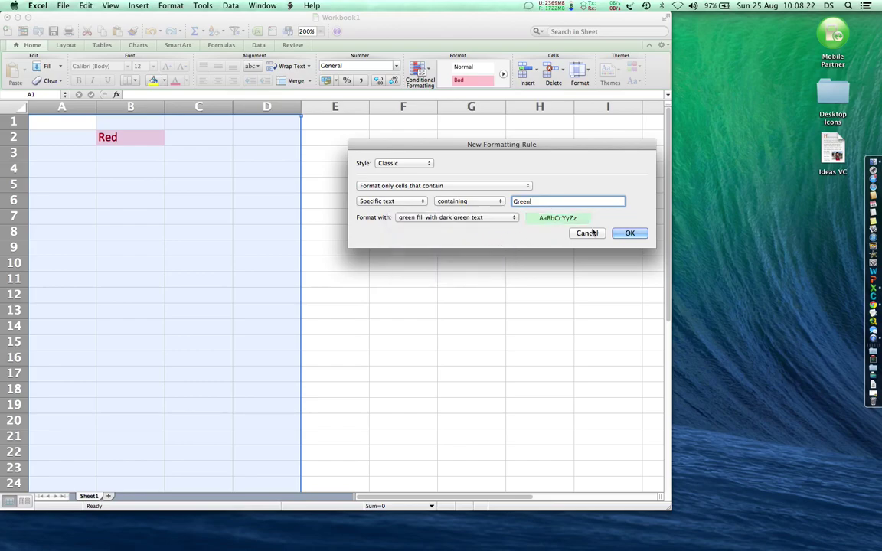
{"action": "left_click", "coordinate": [626, 233]}
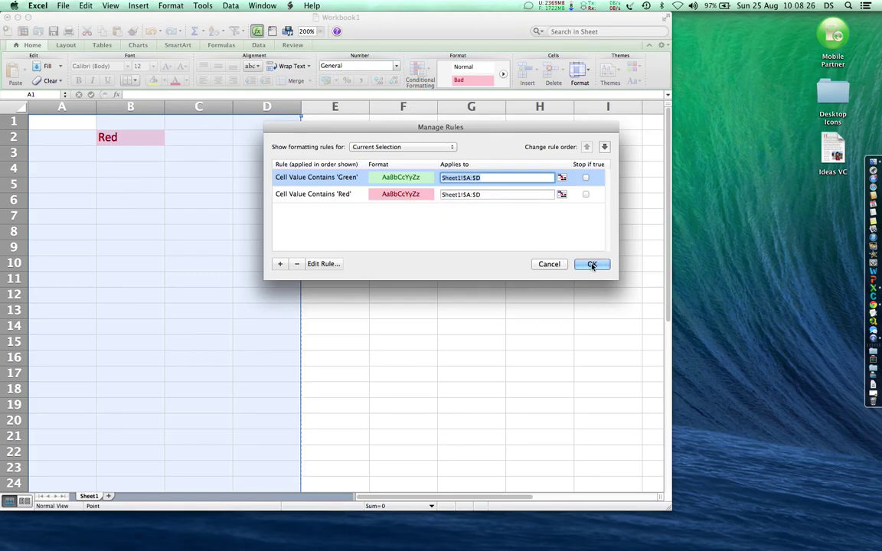
{"action": "left_click", "coordinate": [419, 148]}
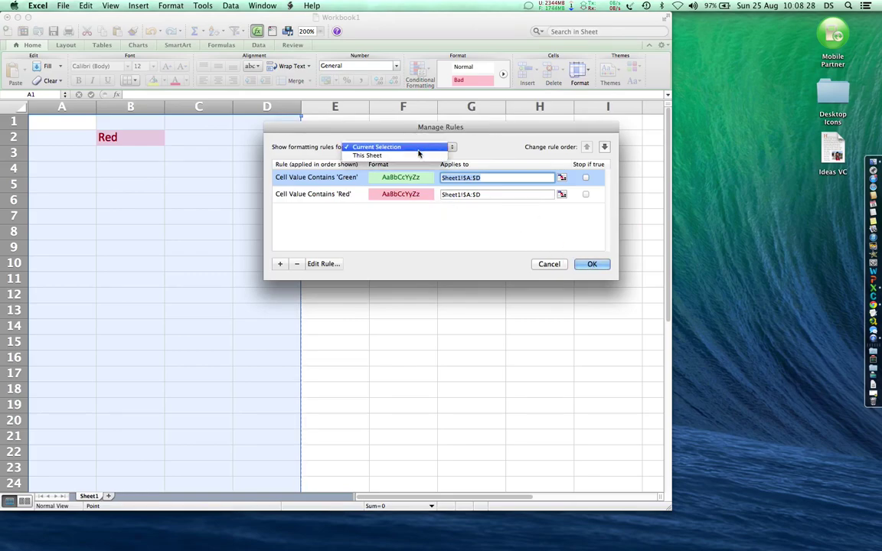
{"action": "left_click", "coordinate": [418, 155]}
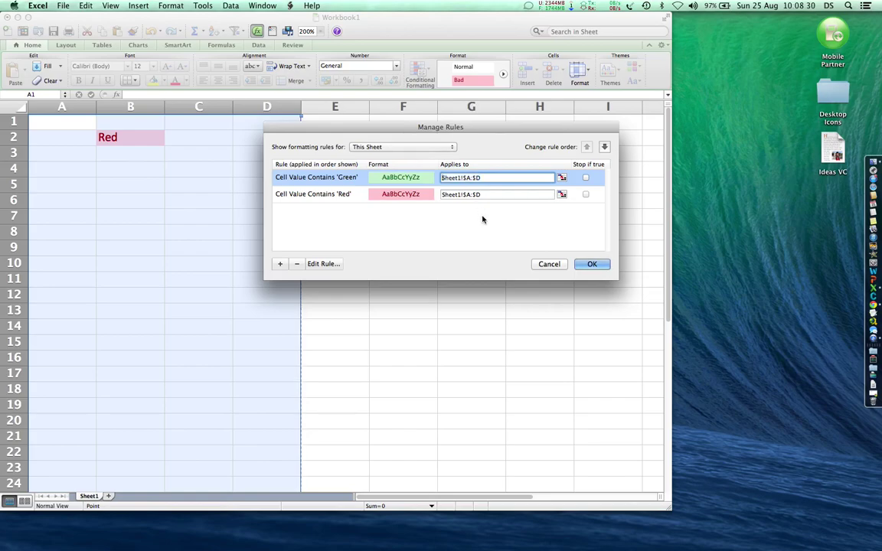
Step: Close the rules manager, test 'Green' in E5, then undo it
{"action": "left_click", "coordinate": [591, 264]}
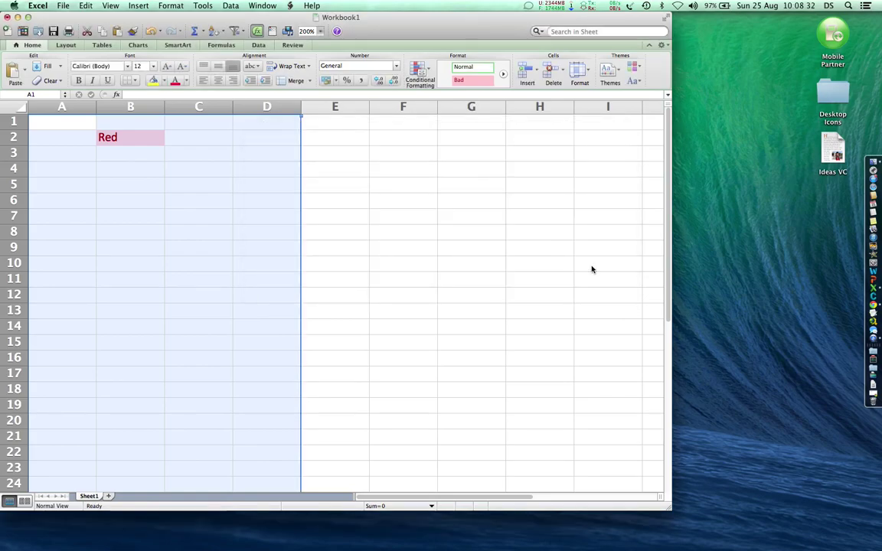
{"action": "left_click", "coordinate": [327, 183]}
{"action": "type", "text": "Green"}
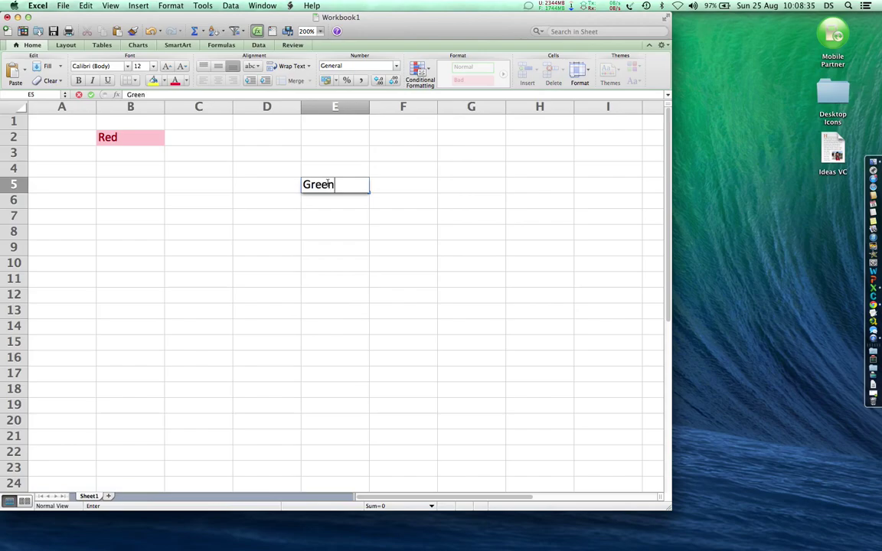
{"action": "key", "text": "Return"}
{"action": "key", "text": "super+z"}
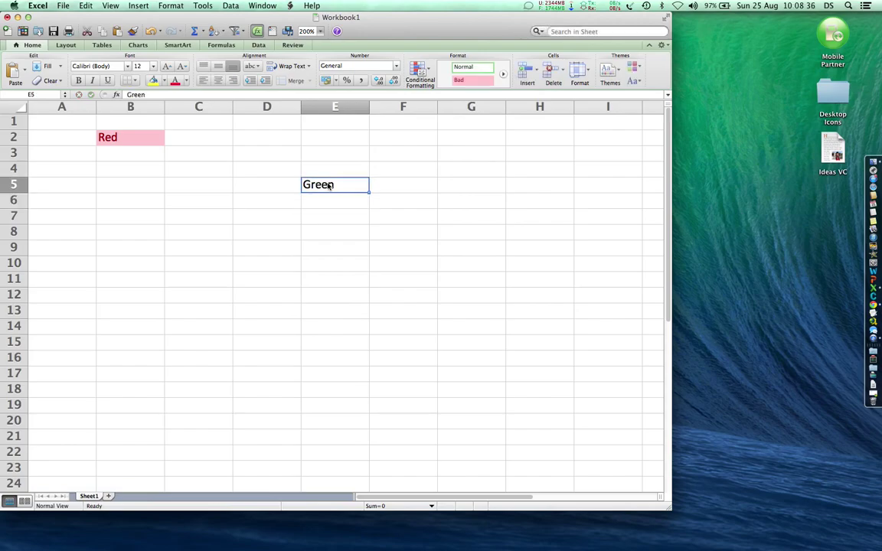
{"action": "key", "text": "super+z"}
Step: Enter 'Green' in D5 to check the green fill, then clear the cell
{"action": "key", "text": "Up"}
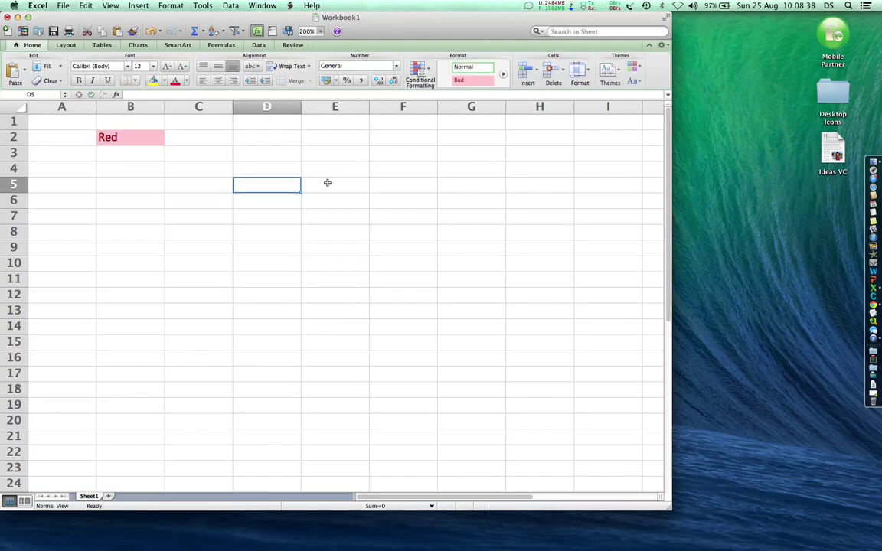
{"action": "type", "text": "Green"}
{"action": "key", "text": "Return"}
{"action": "key", "text": "Up"}
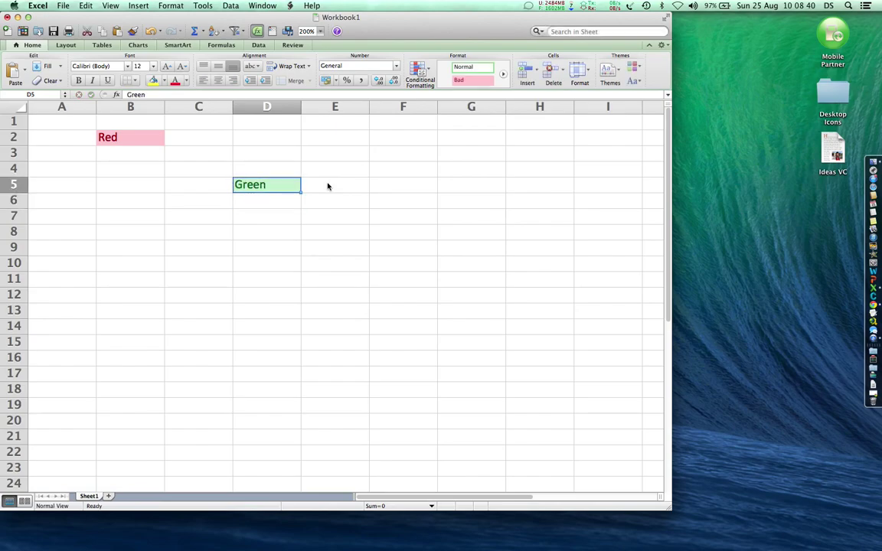
{"action": "key", "text": "BackSpace"}
{"action": "key", "text": "Return"}
Step: Re-enter 'Green' in D5 once more and clear it again
{"action": "key", "text": "Up"}
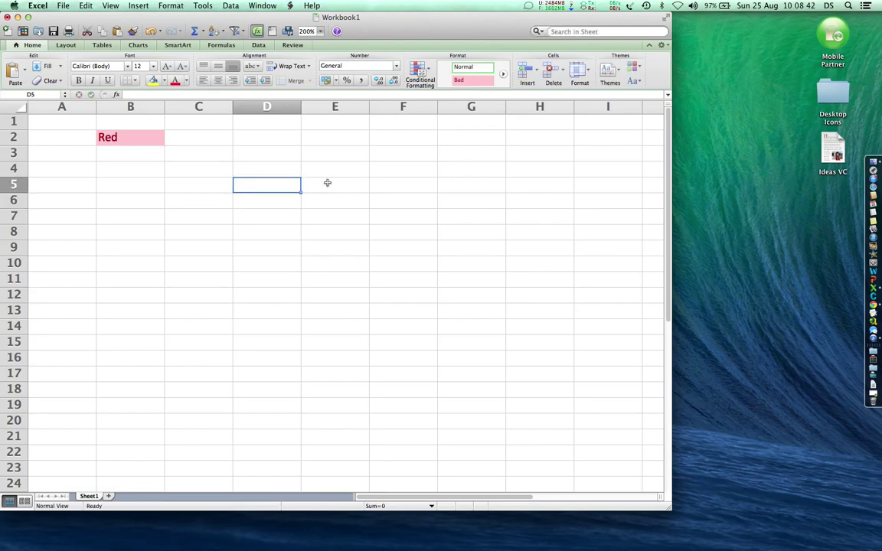
{"action": "type", "text": "Green"}
{"action": "key", "text": "ctrl+Return"}
{"action": "key", "text": "Return"}
{"action": "key", "text": "Up"}
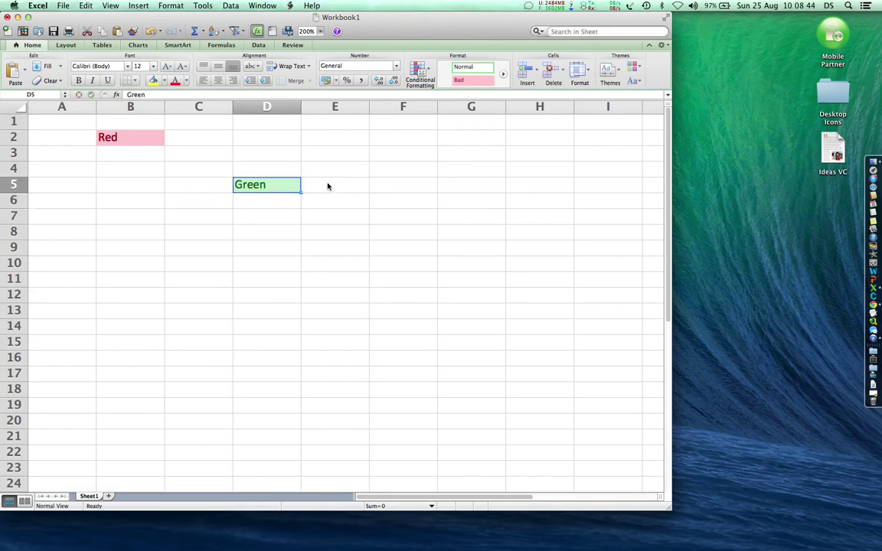
{"action": "key", "text": "BackSpace"}
{"action": "key", "text": "Return"}
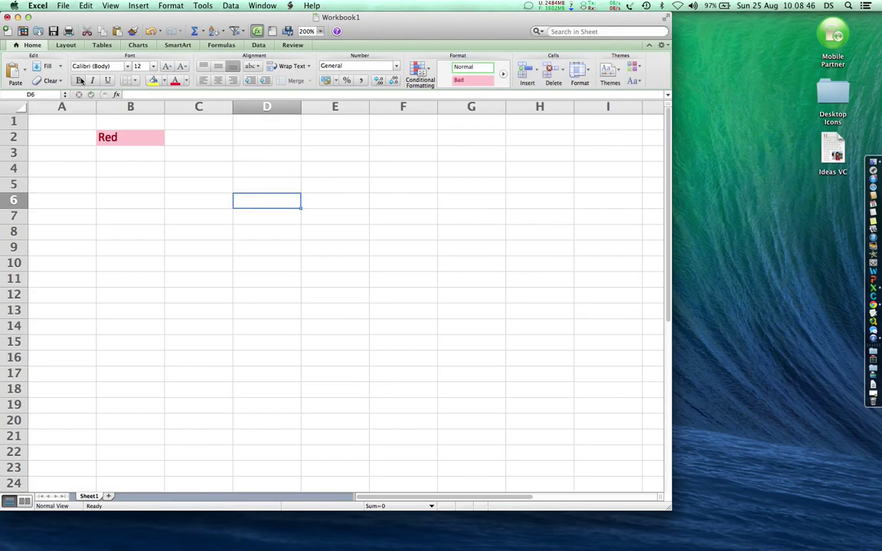
Step: Change the Green rule's Applies to range to the whole sheet, Sheet1!$1:$1048576
{"action": "left_click", "coordinate": [182, 6]}
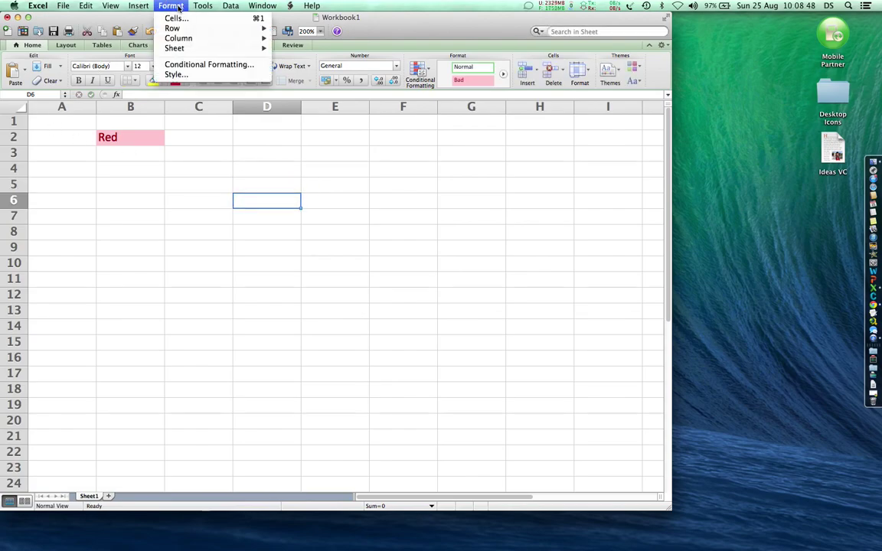
{"action": "left_click", "coordinate": [207, 66]}
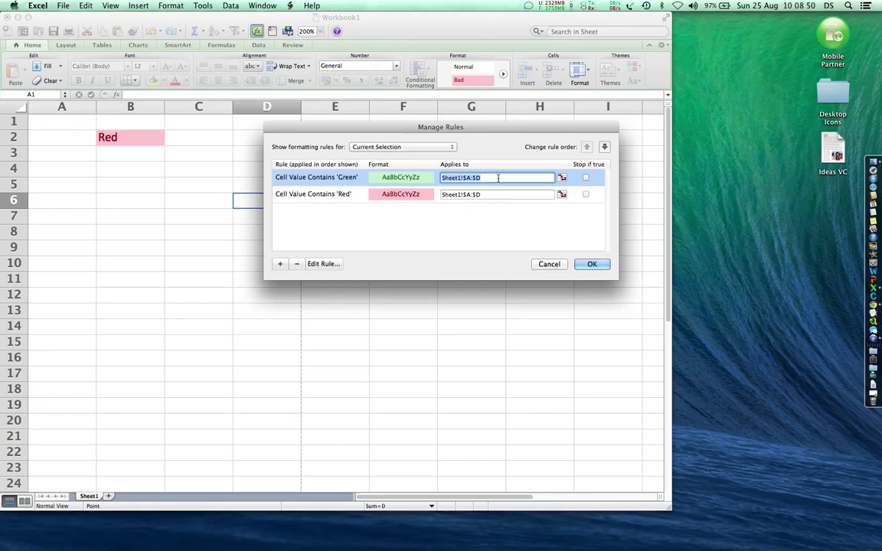
{"action": "key", "text": "BackSpace"}
{"action": "left_click", "coordinate": [562, 177]}
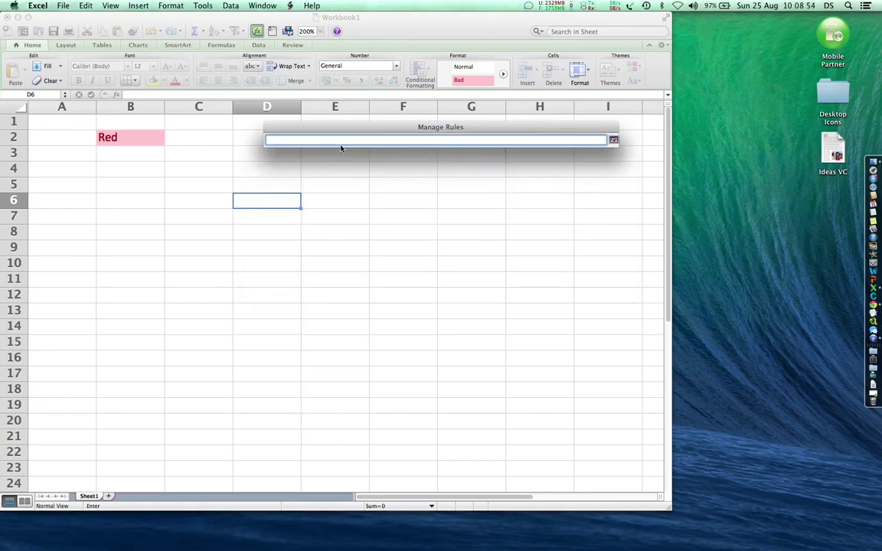
{"action": "left_click", "coordinate": [5, 102]}
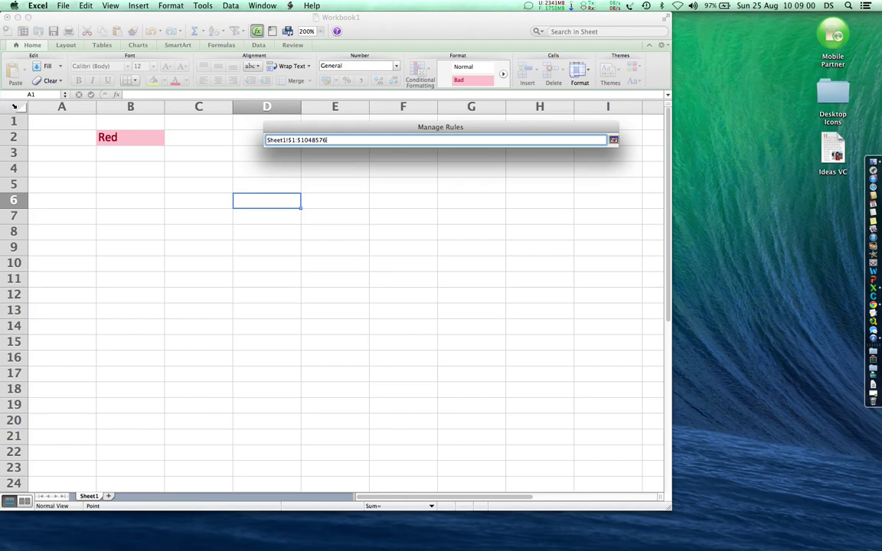
{"action": "left_click", "coordinate": [6, 106]}
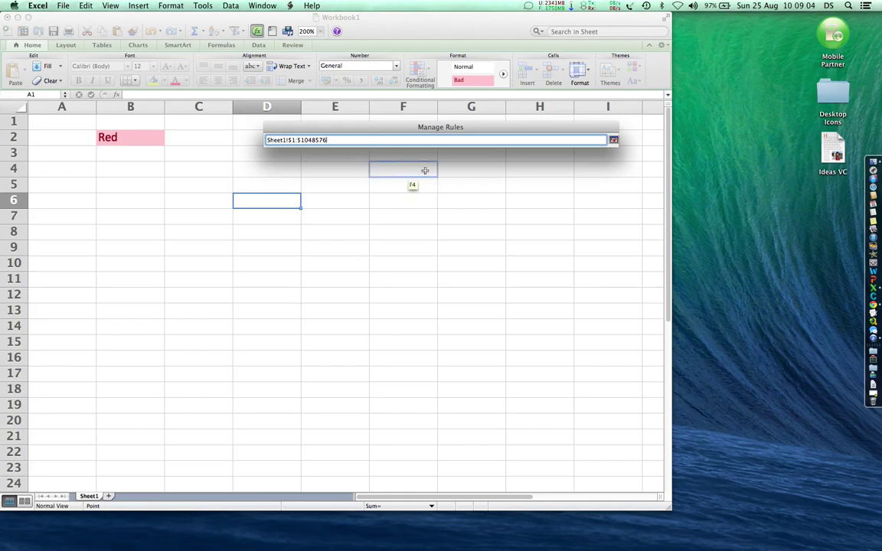
{"action": "left_click", "coordinate": [613, 140]}
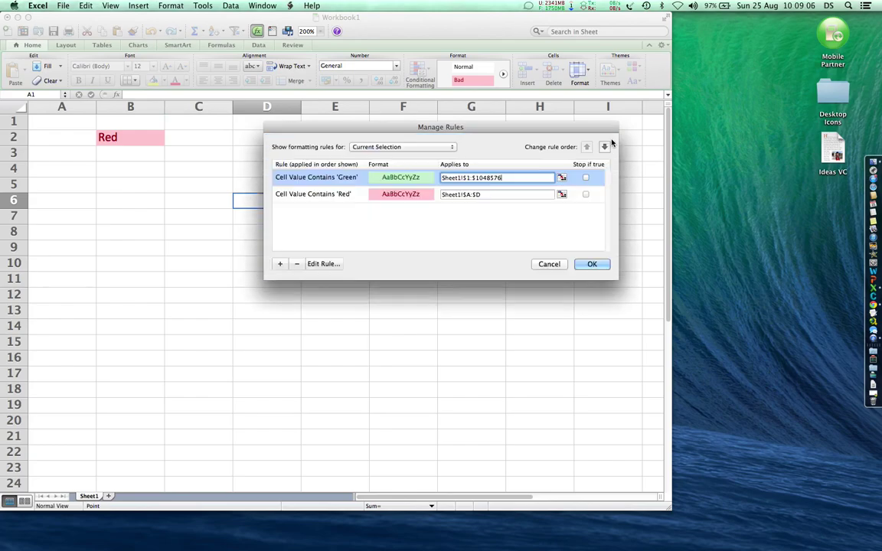
{"action": "left_click", "coordinate": [496, 194]}
{"action": "left_click_drag", "start_coordinate": [516, 177], "coordinate": [445, 179]}
{"action": "key", "text": "super+c"}
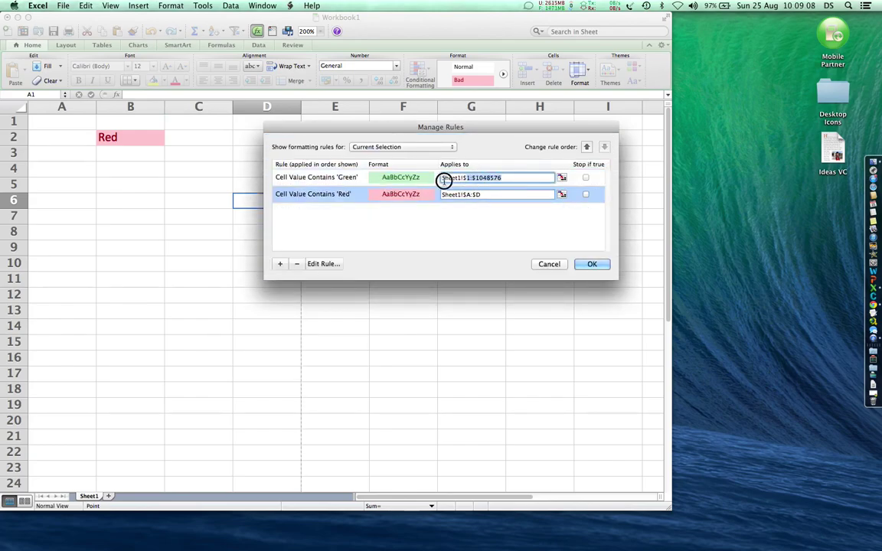
{"action": "left_click", "coordinate": [426, 175]}
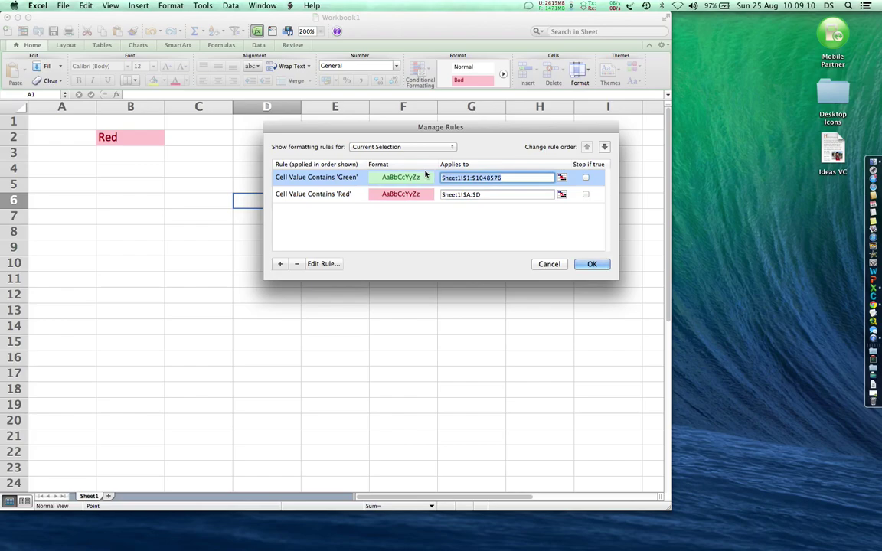
Step: Paste the whole-sheet range into the Red rule's Applies to and apply the changes
{"action": "left_click", "coordinate": [499, 192]}
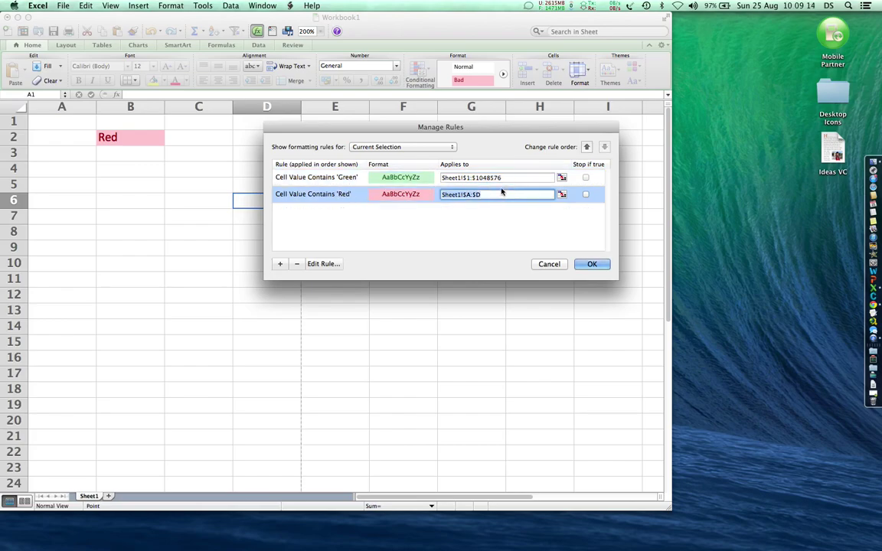
{"action": "key", "text": "super+a"}
{"action": "key", "text": "super+v"}
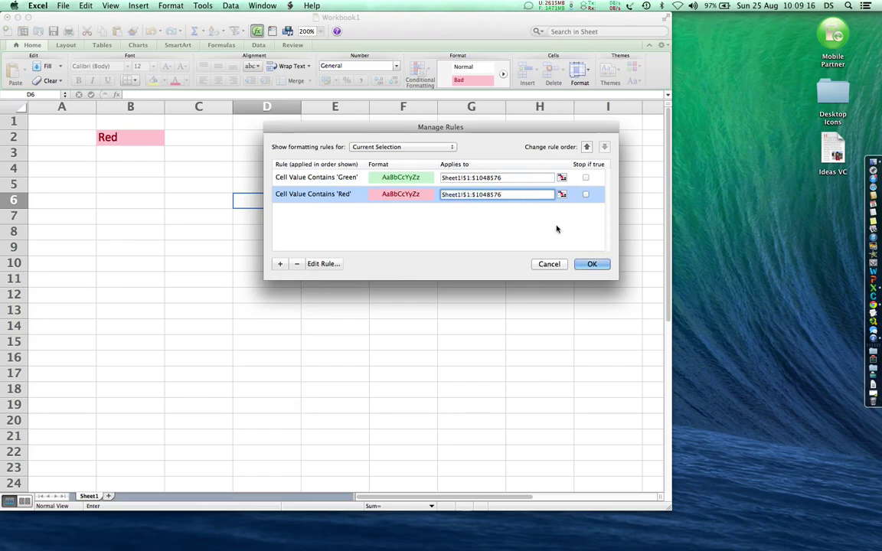
{"action": "left_click", "coordinate": [590, 265]}
Step: Enter test values 'Green' in G6 and 'Red' in G7 to see their fills
{"action": "left_click", "coordinate": [351, 199]}
{"action": "type", "text": "G"}
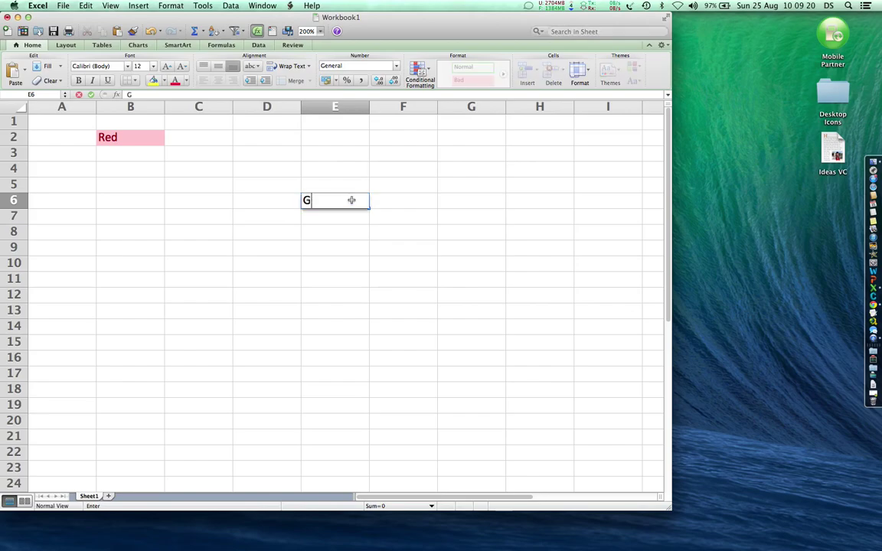
{"action": "type", "text": "reen"}
{"action": "key", "text": "Return"}
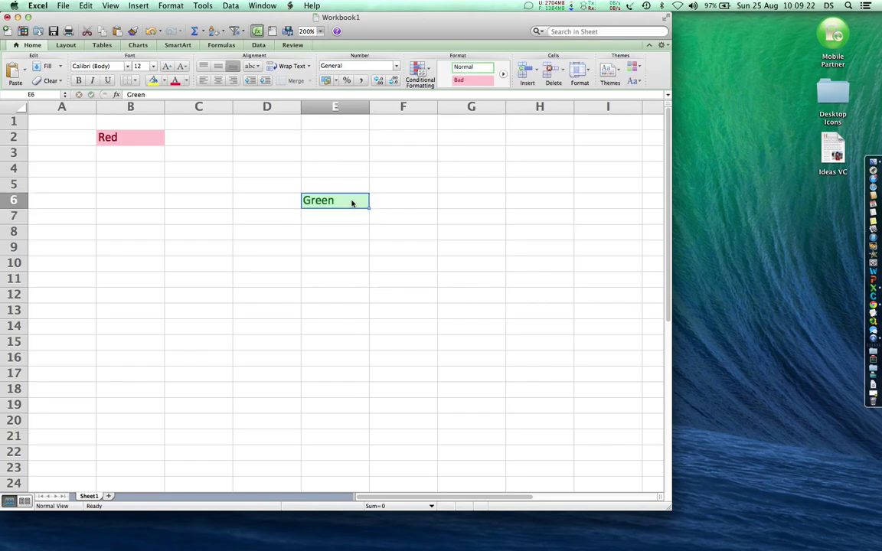
{"action": "key", "text": "super+z"}
{"action": "key", "text": "super+z"}
{"action": "key", "text": "Right"}
{"action": "key", "text": "Right"}
{"action": "type", "text": "G"}
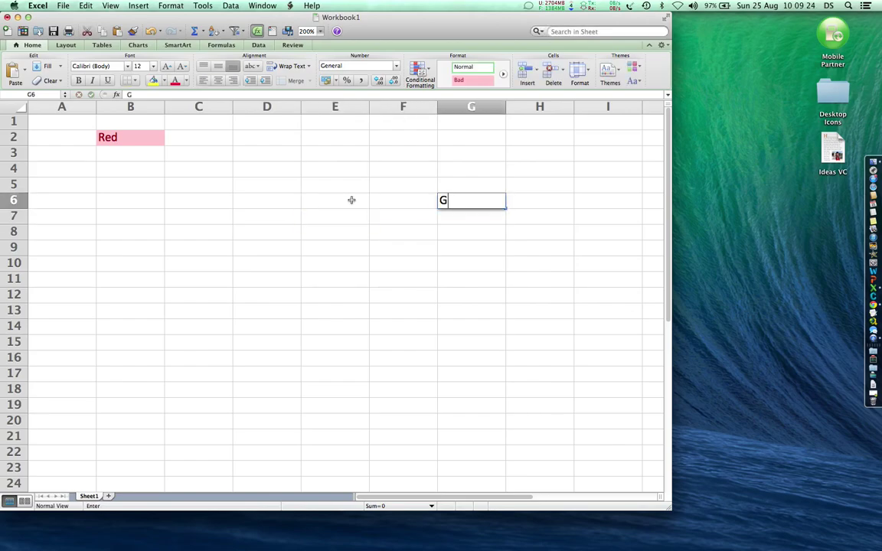
{"action": "type", "text": "reen"}
{"action": "key", "text": "Return"}
{"action": "type", "text": "R"}
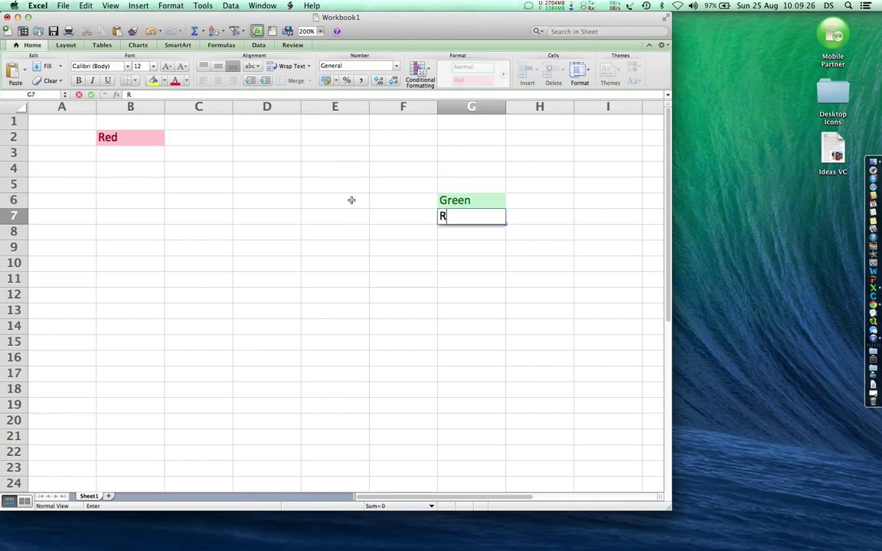
{"action": "type", "text": "ed"}
{"action": "key", "text": "Return"}
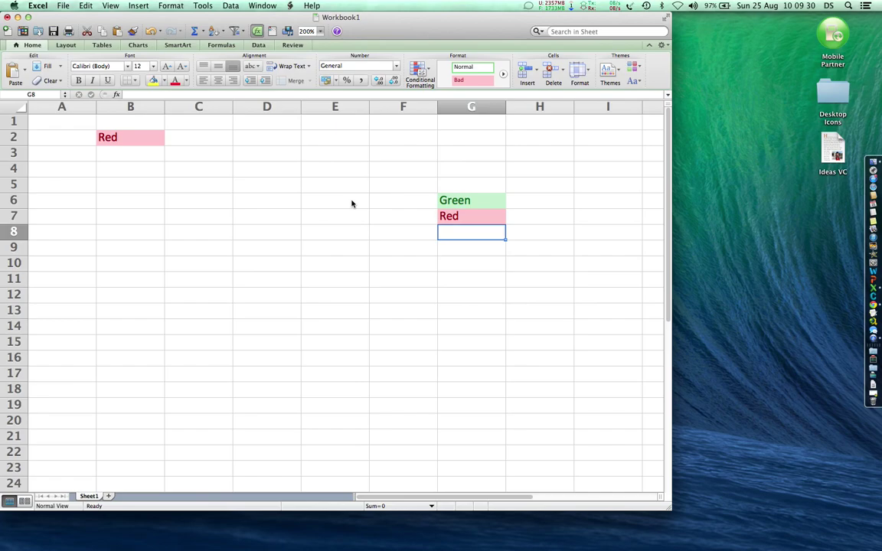
Step: Enter 'PENDING' in B3 and 'DONE' in B4, then reselect columns A–D and B3
{"action": "left_click", "coordinate": [130, 150]}
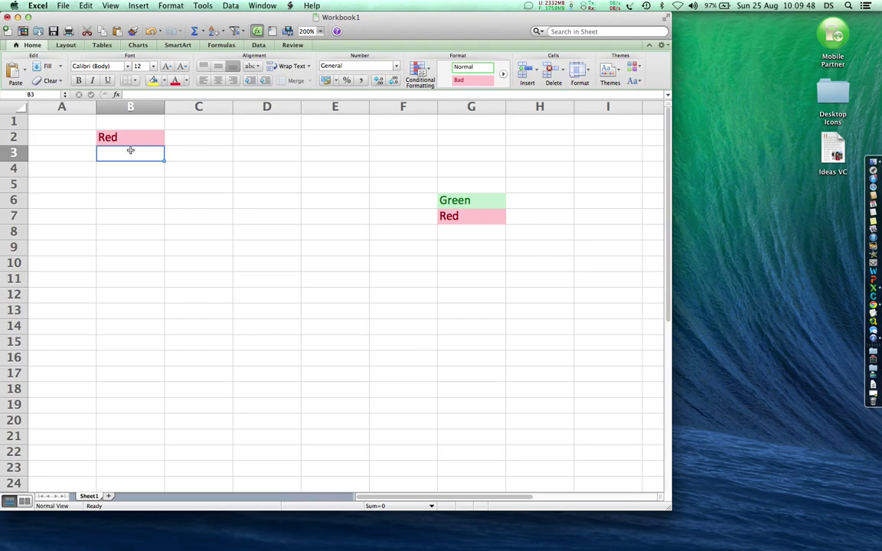
{"action": "type", "text": "PENDING"}
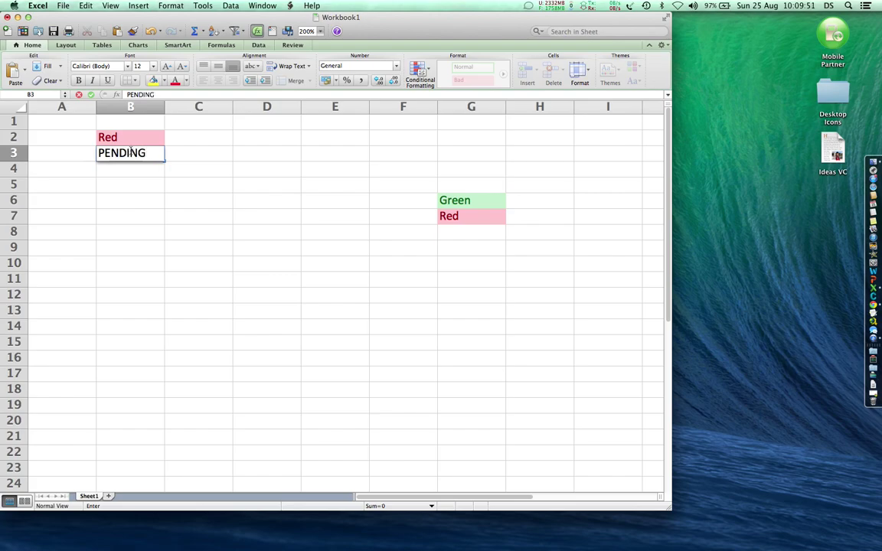
{"action": "key", "text": "Return"}
{"action": "type", "text": "\\"}
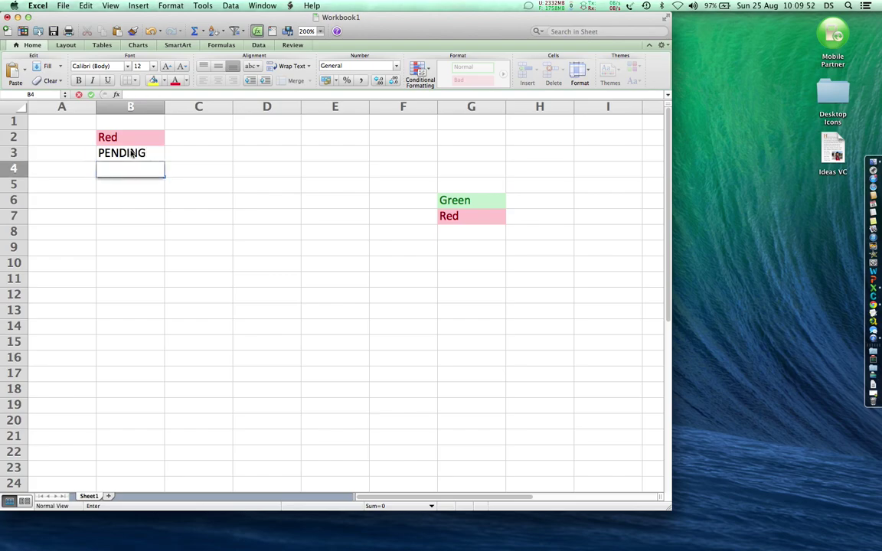
{"action": "type", "text": "DONE"}
{"action": "key", "text": "Return"}
{"action": "left_click", "coordinate": [131, 155]}
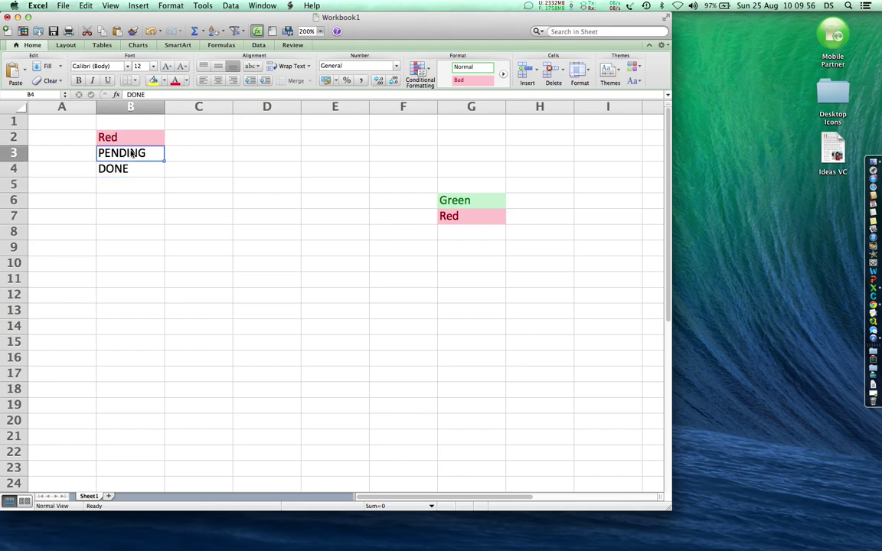
{"action": "left_click", "coordinate": [60, 111]}
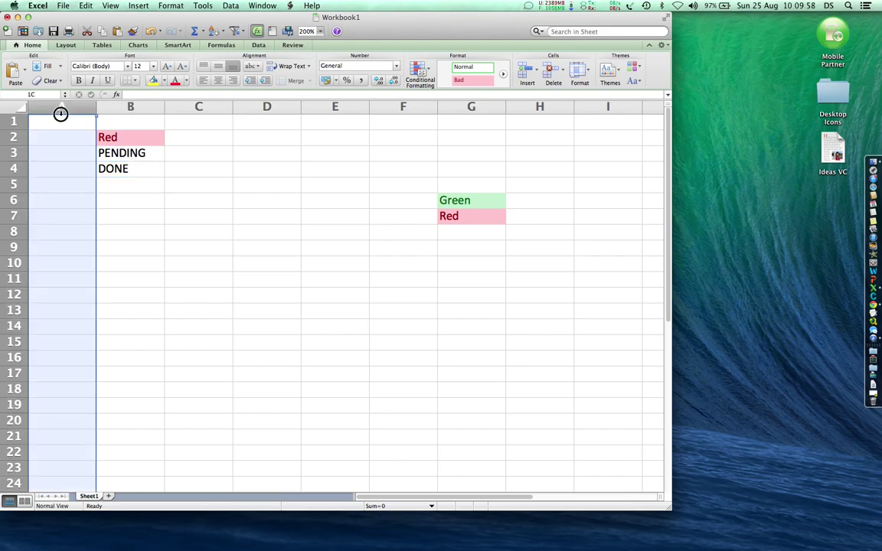
{"action": "left_click_drag", "start_coordinate": [63, 110], "coordinate": [238, 112]}
{"action": "left_click", "coordinate": [119, 131]}
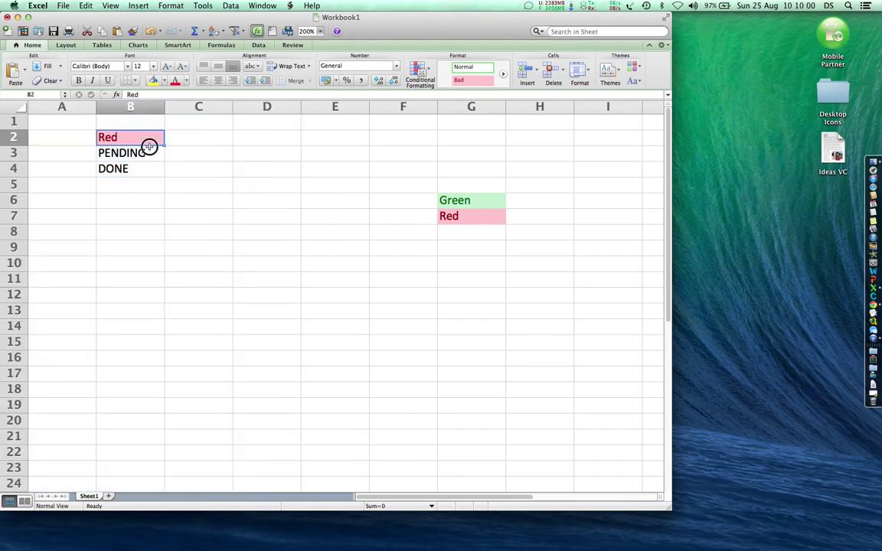
{"action": "left_click", "coordinate": [146, 147]}
Step: Create a new Classic rule that formats only cells whose specific text contains PENDING
{"action": "left_click", "coordinate": [188, 6]}
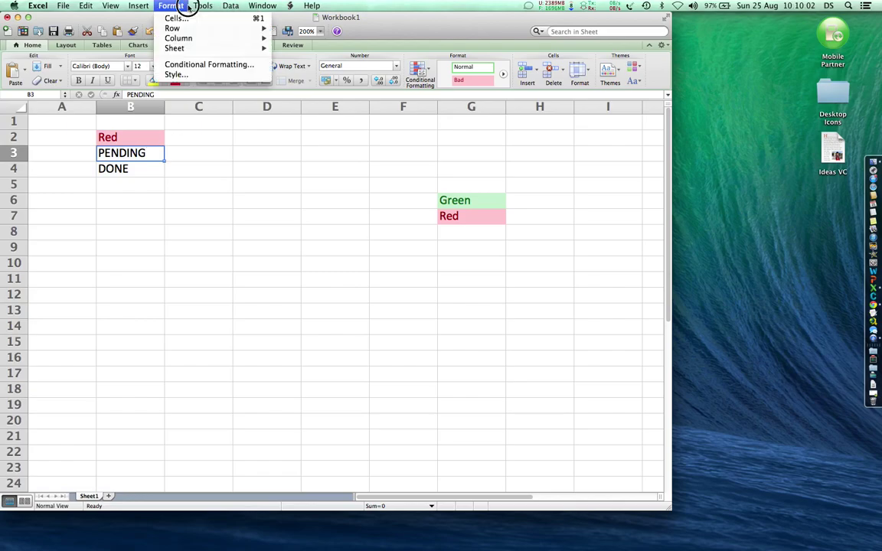
{"action": "left_click", "coordinate": [209, 65]}
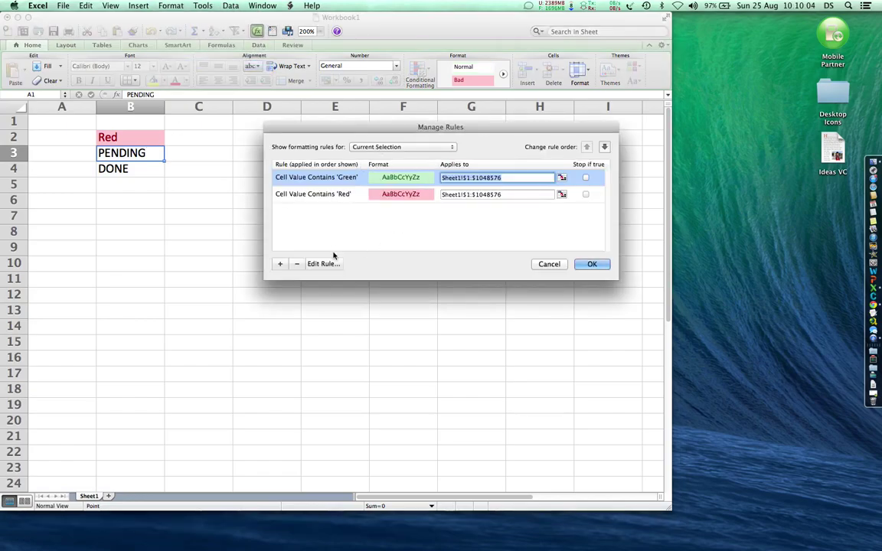
{"action": "left_click", "coordinate": [281, 263]}
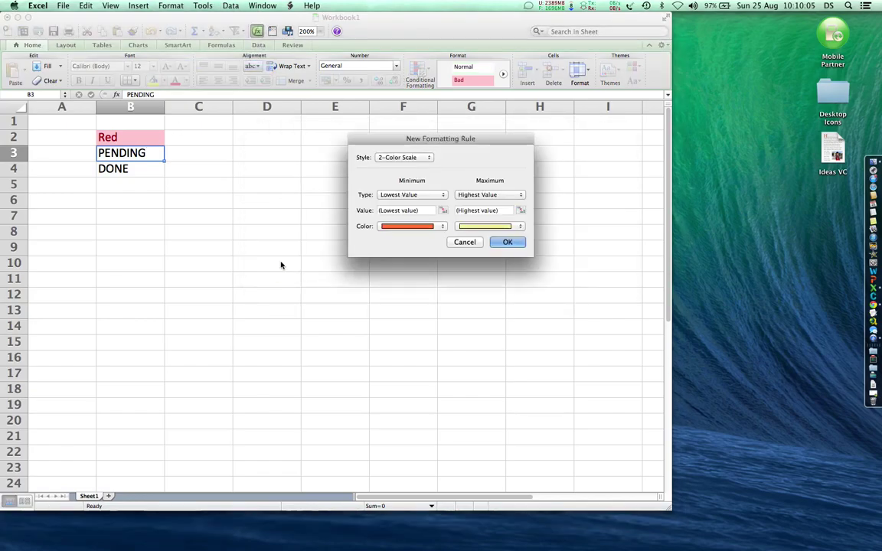
{"action": "left_click", "coordinate": [398, 157]}
{"action": "left_click", "coordinate": [401, 190]}
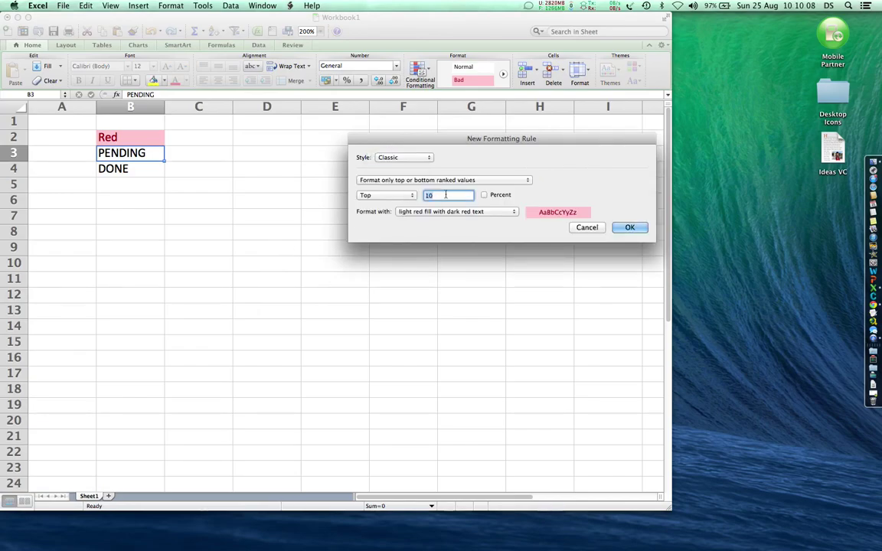
{"action": "left_click", "coordinate": [403, 180]}
{"action": "left_click", "coordinate": [448, 172]}
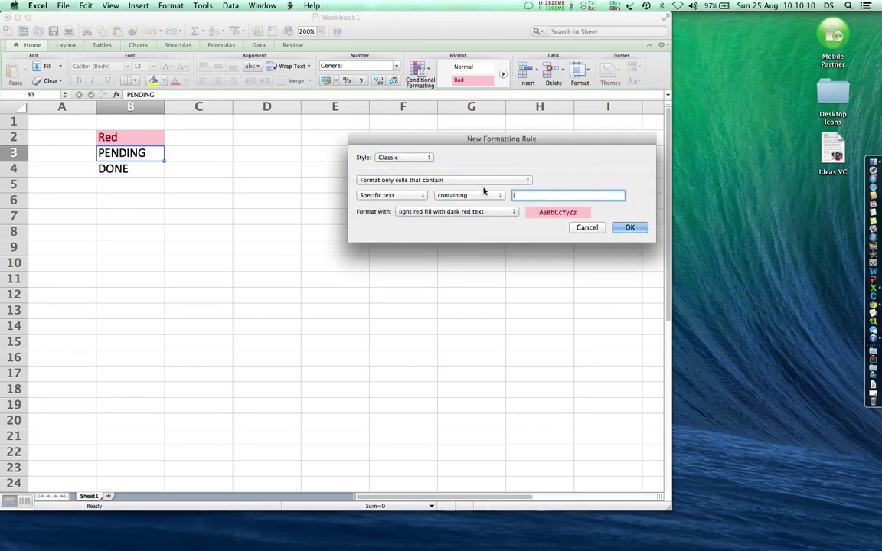
{"action": "type", "text": "PENDING"}
{"action": "left_click", "coordinate": [498, 211]}
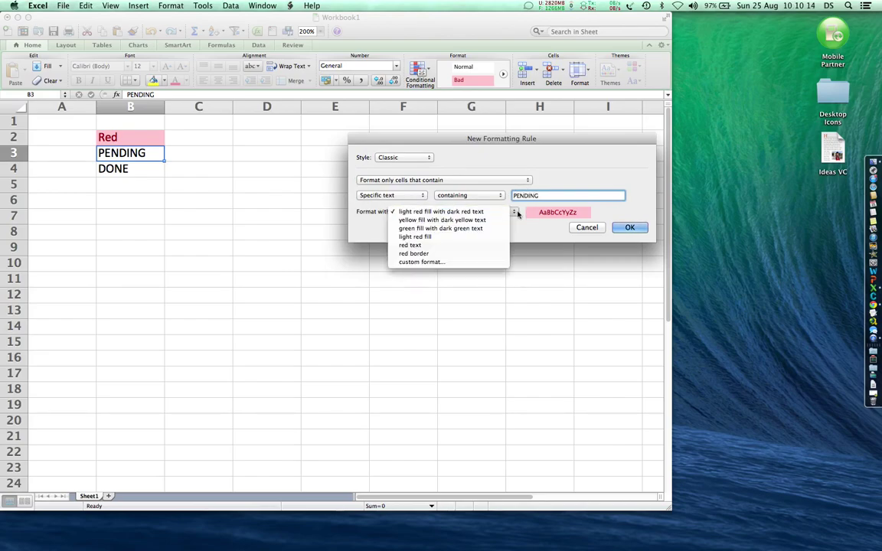
Step: Give the PENDING rule's custom format a standard red background fill
{"action": "left_click", "coordinate": [484, 262]}
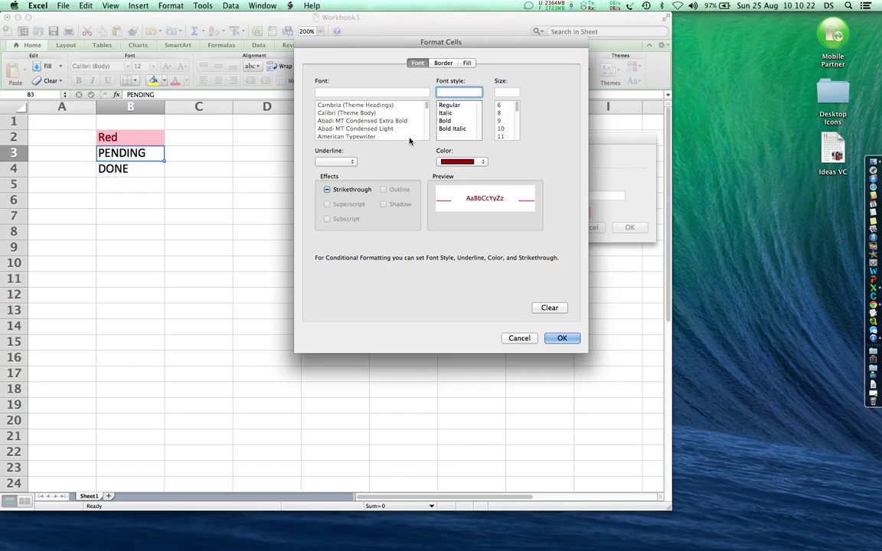
{"action": "left_click", "coordinate": [446, 63]}
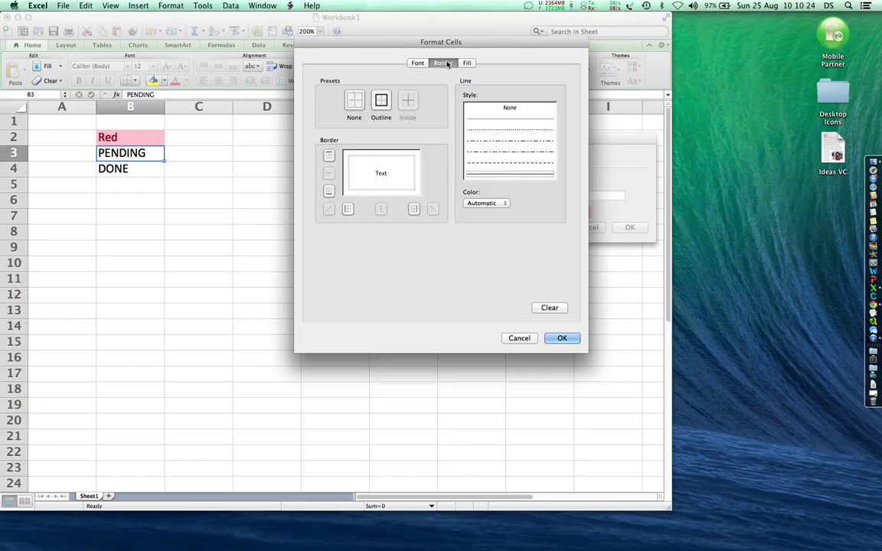
{"action": "left_click", "coordinate": [468, 64]}
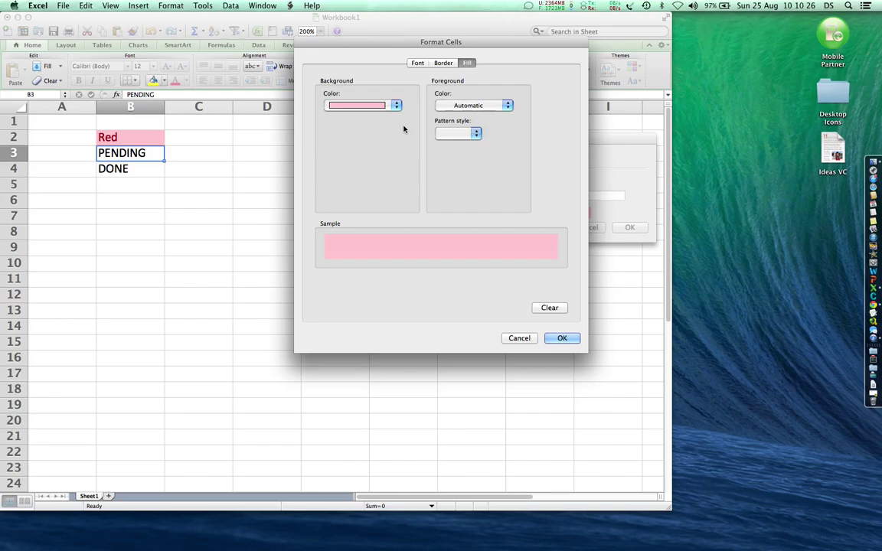
{"action": "left_click", "coordinate": [372, 106]}
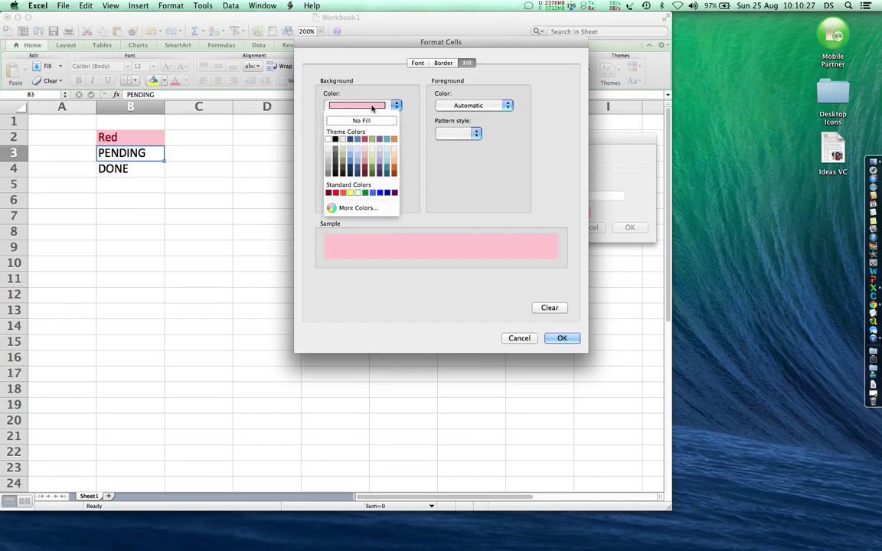
{"action": "left_click", "coordinate": [335, 192]}
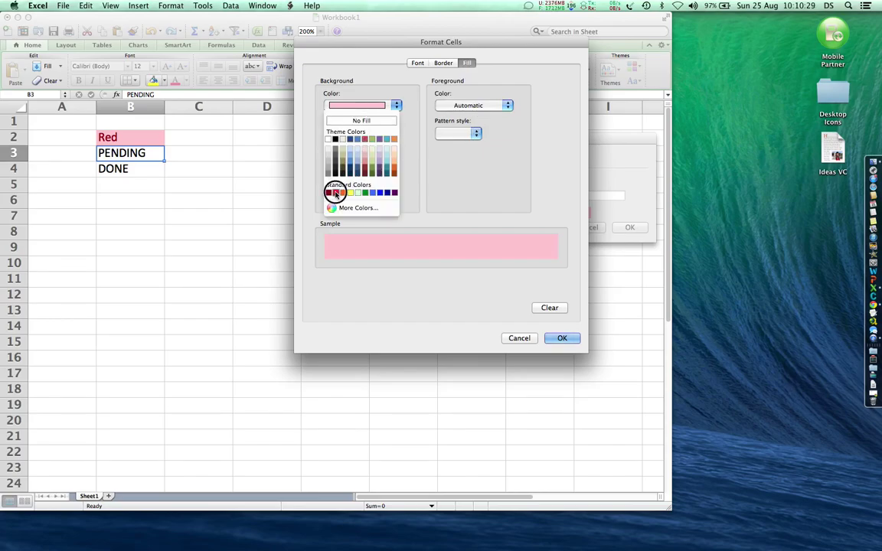
Step: Set the rule's font to white, bold, and confirm the format
{"action": "left_click", "coordinate": [416, 62]}
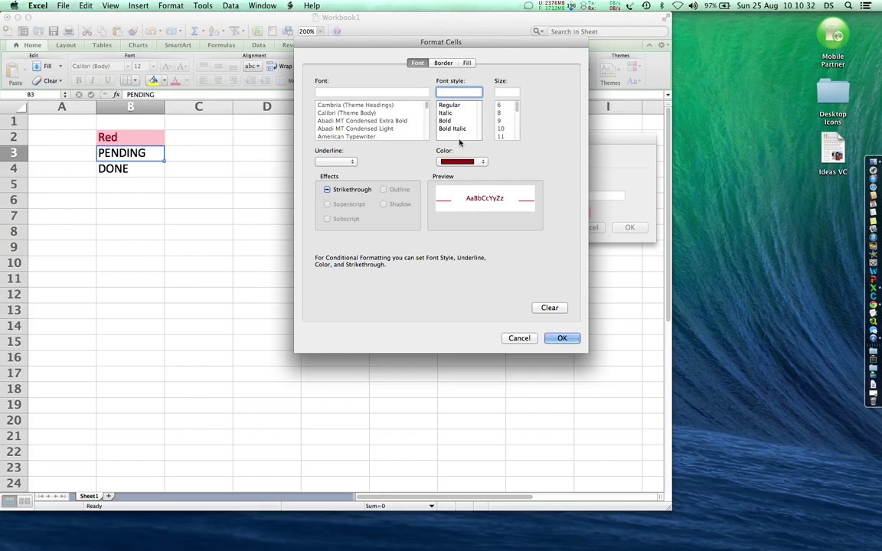
{"action": "left_click", "coordinate": [459, 161]}
{"action": "left_click", "coordinate": [441, 195]}
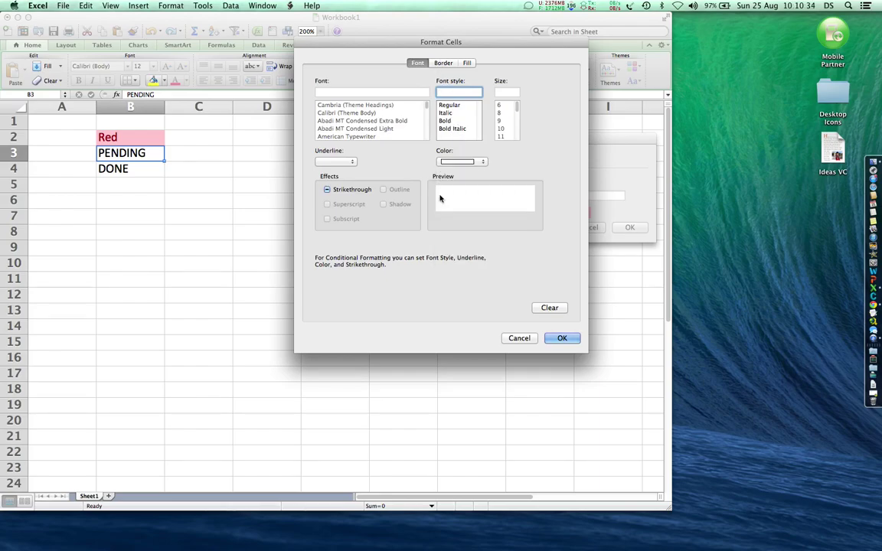
{"action": "left_click", "coordinate": [444, 121]}
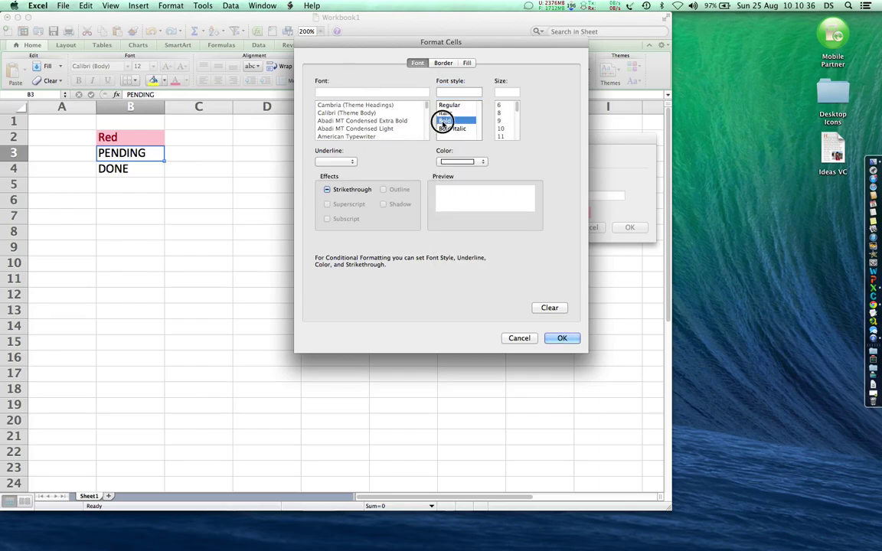
{"action": "left_click", "coordinate": [503, 130]}
{"action": "left_click", "coordinate": [518, 113]}
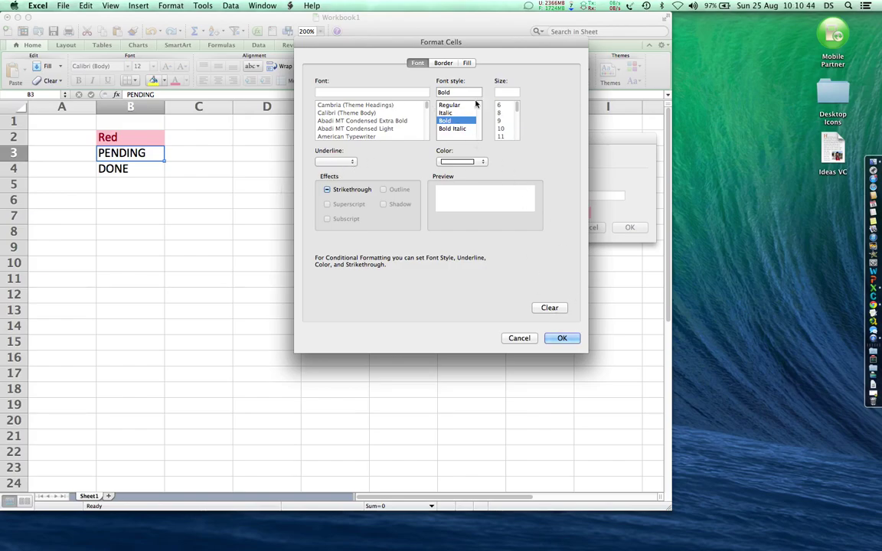
{"action": "left_click", "coordinate": [562, 338]}
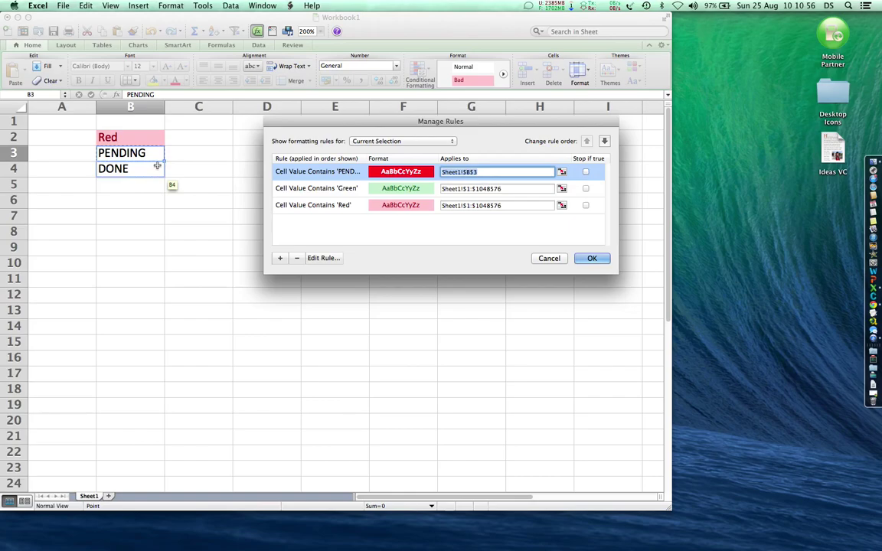
Step: Change the PENDING rule's Applies to range to Sheet1!$1:$1048576, matching the Green rule
{"action": "left_click", "coordinate": [506, 190]}
{"action": "left_click", "coordinate": [449, 192]}
{"action": "left_click", "coordinate": [410, 188]}
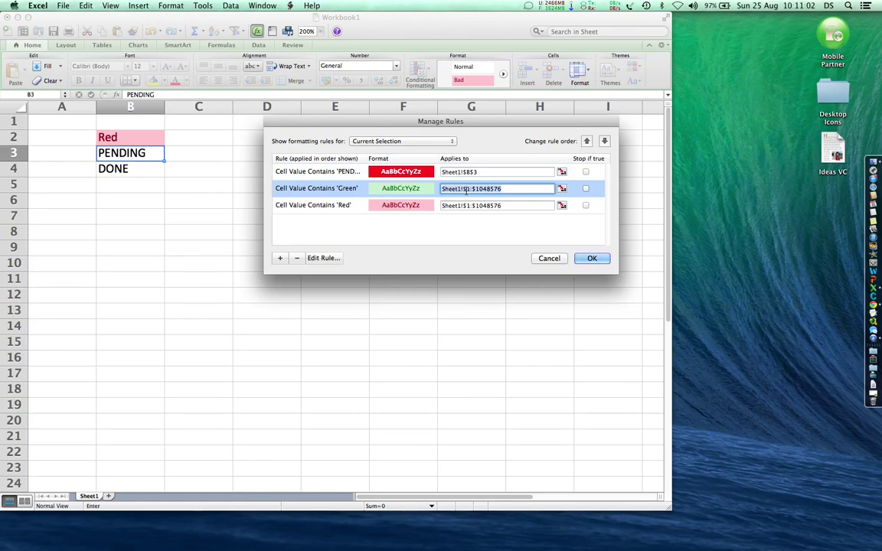
{"action": "left_click", "coordinate": [493, 173]}
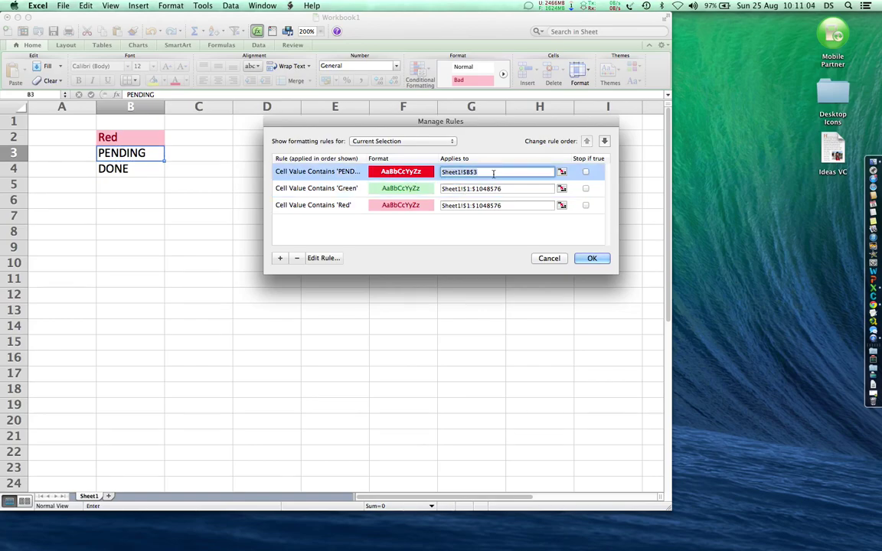
{"action": "key", "text": "super+a"}
{"action": "type", "text": "Sheet1!$1:$1048576"}
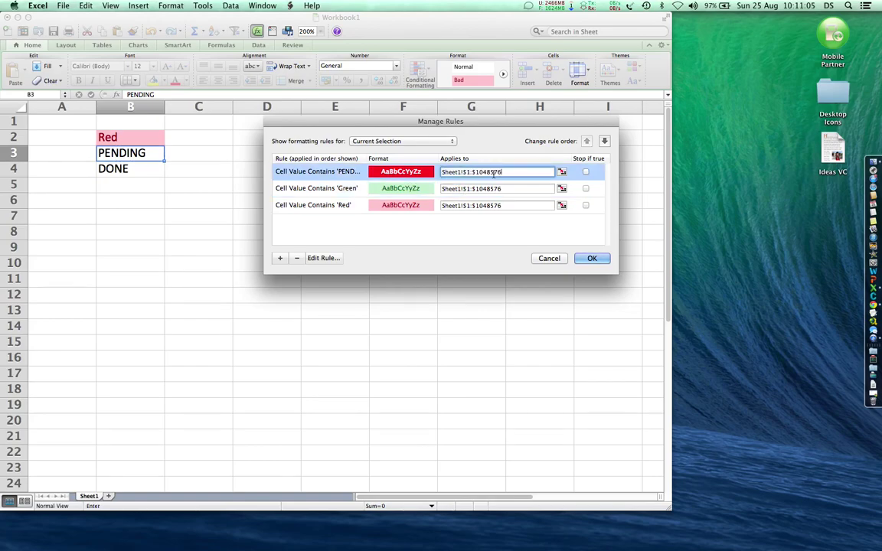
Step: Close Manage Rules and enter Pending in D7 to test the formatting
{"action": "left_click", "coordinate": [590, 257]}
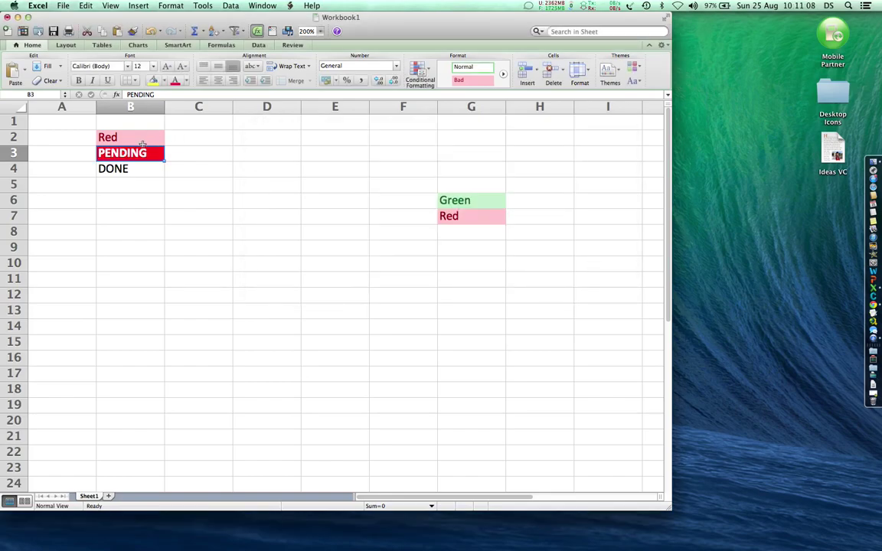
{"action": "left_click", "coordinate": [137, 169]}
{"action": "left_click", "coordinate": [266, 220]}
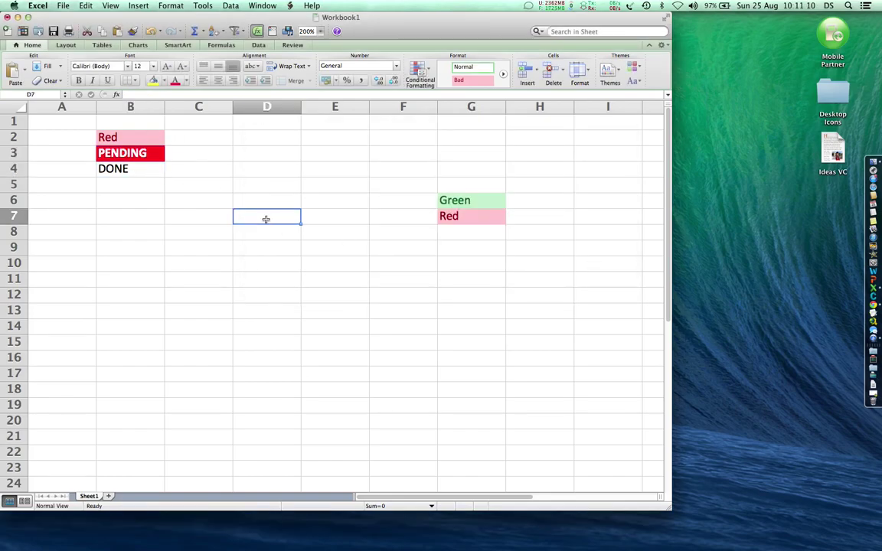
{"action": "type", "text": "Pending"}
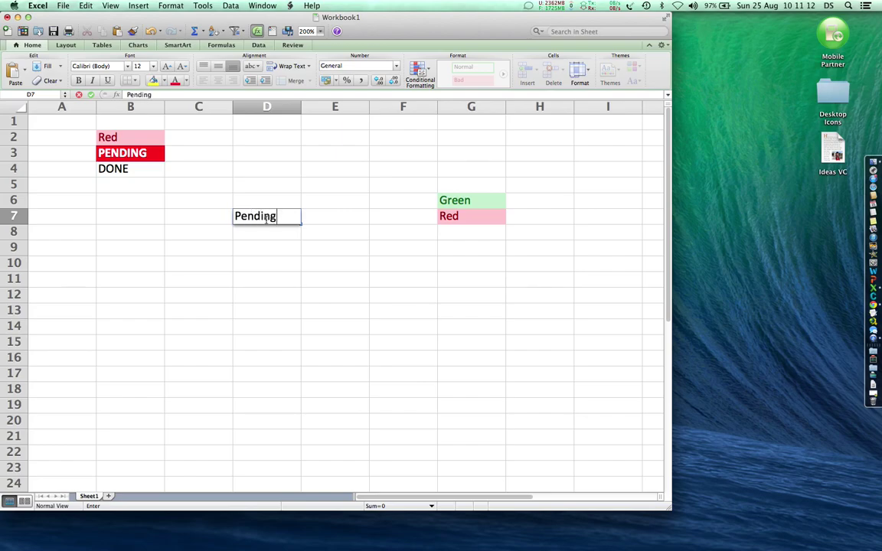
{"action": "key", "text": "Return"}
{"action": "left_click", "coordinate": [267, 222]}
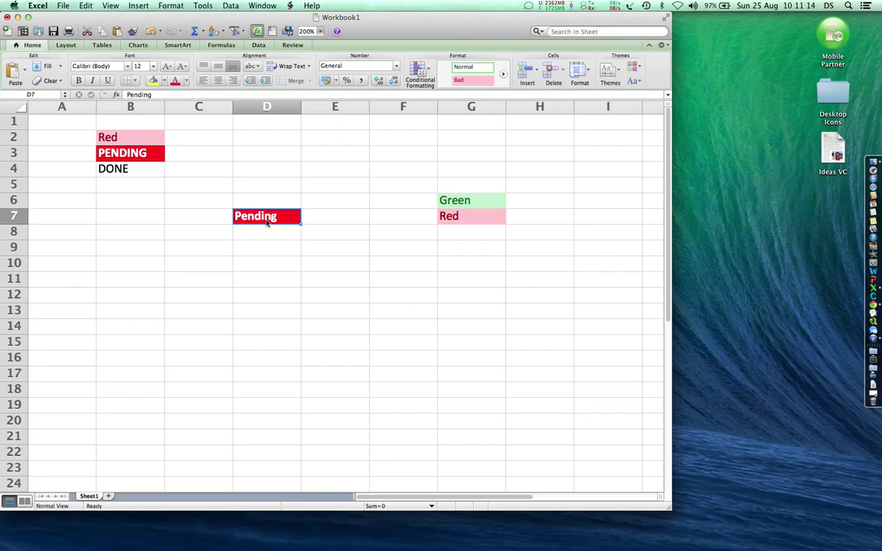
Step: Enter lowercase pending in D8 and Pending in E9 as further test entries
{"action": "key", "text": "Return"}
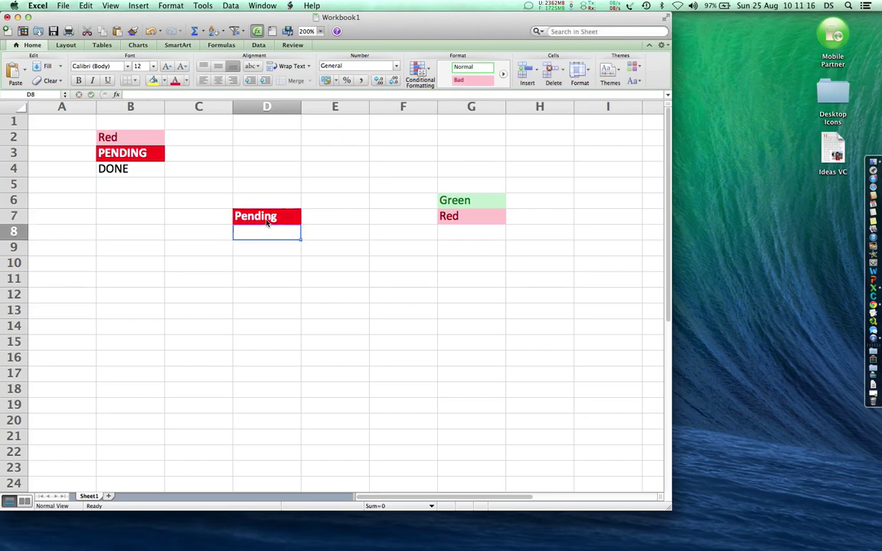
{"action": "type", "text": "pending"}
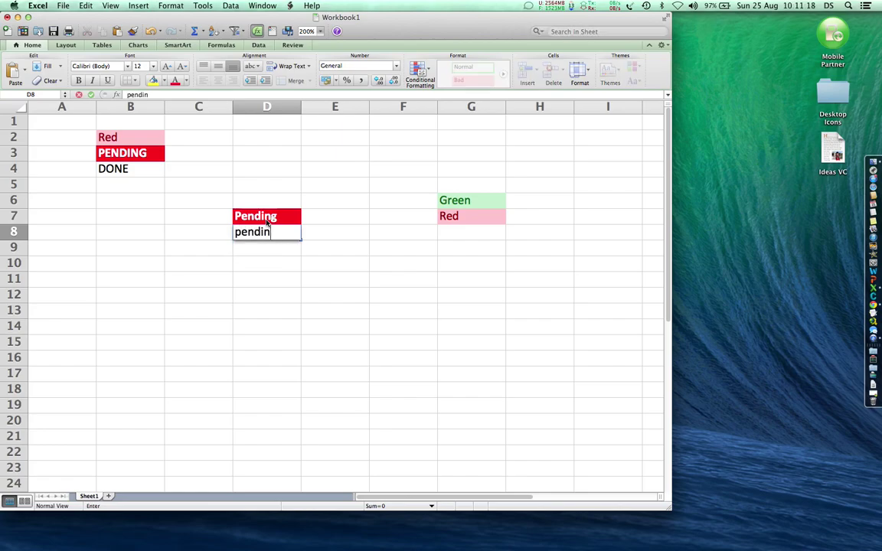
{"action": "key", "text": "Return"}
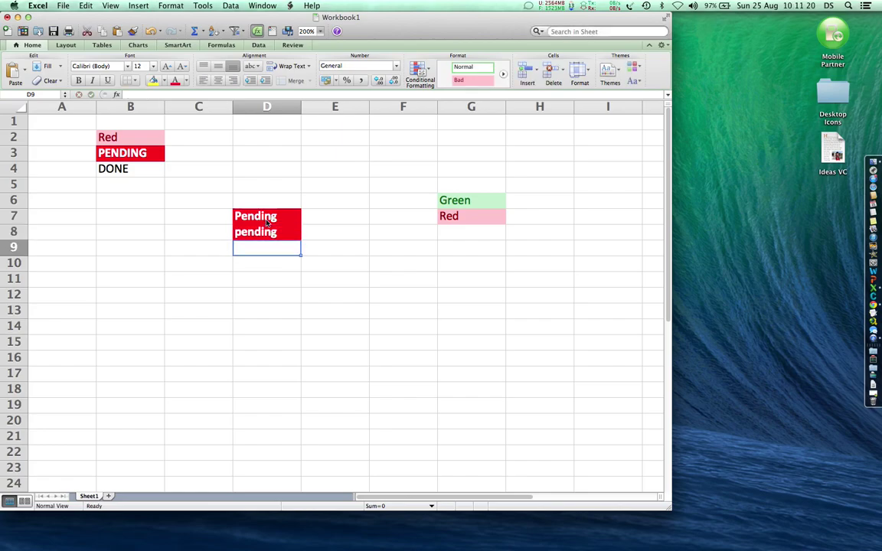
{"action": "key", "text": "Tab"}
{"action": "type", "text": "Pending"}
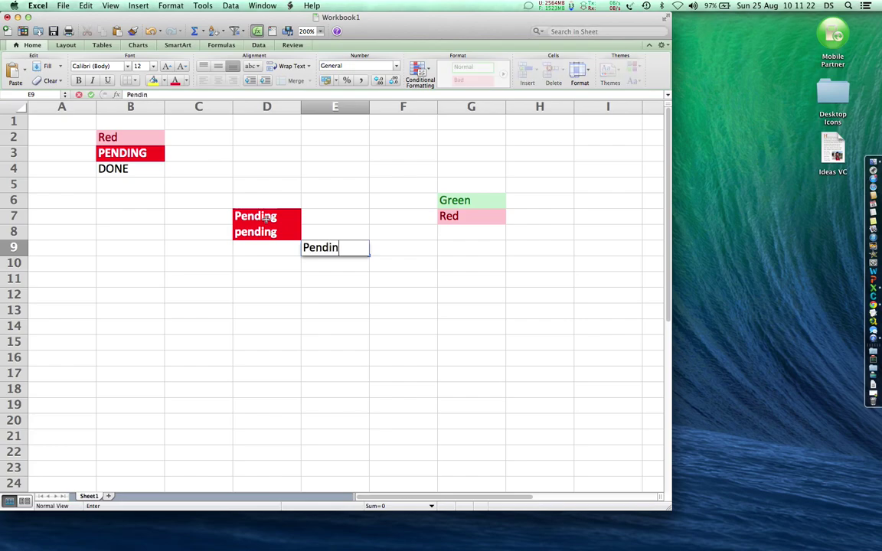
{"action": "key", "text": "Return"}
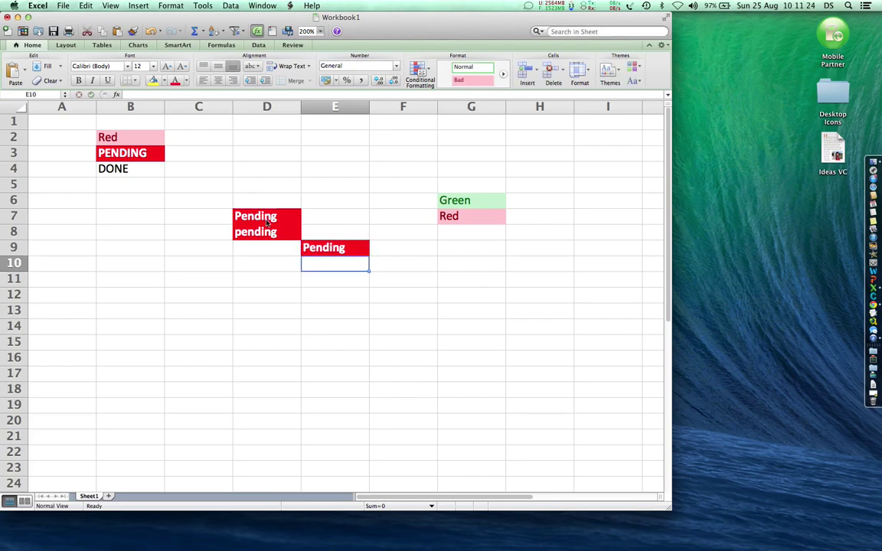